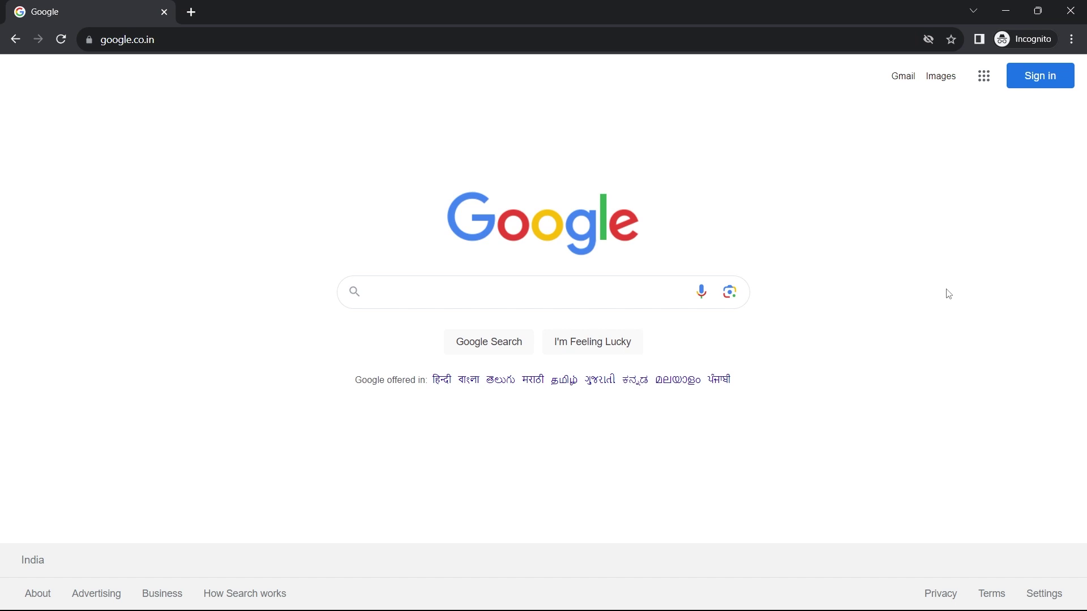
Search Google for 'calendly' and open the official Calendly site from the results
left_click(587, 38)
type("calendly")
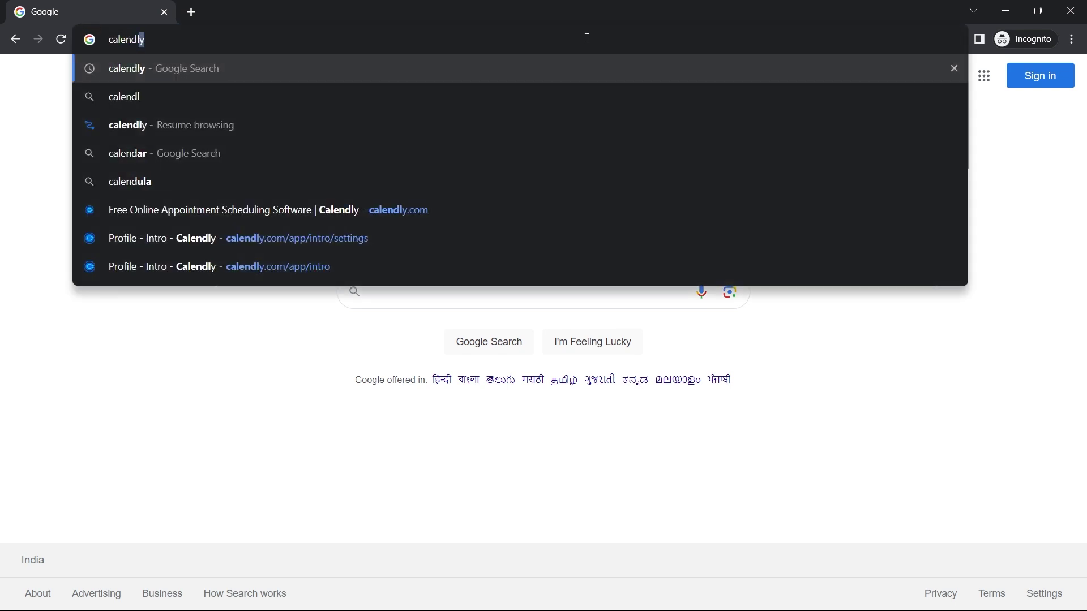
key("Return")
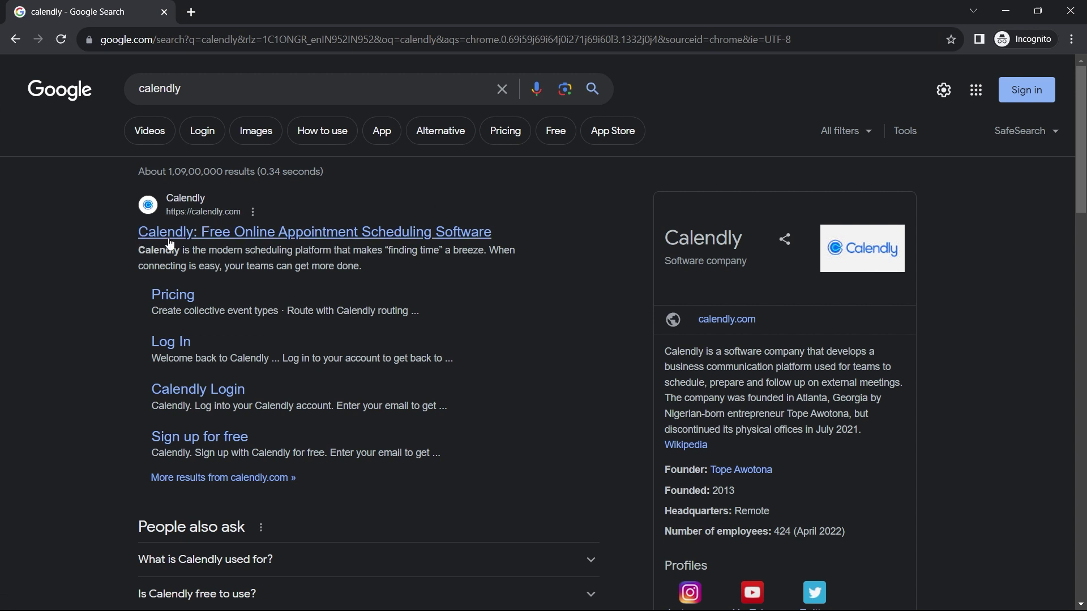
left_click(229, 236)
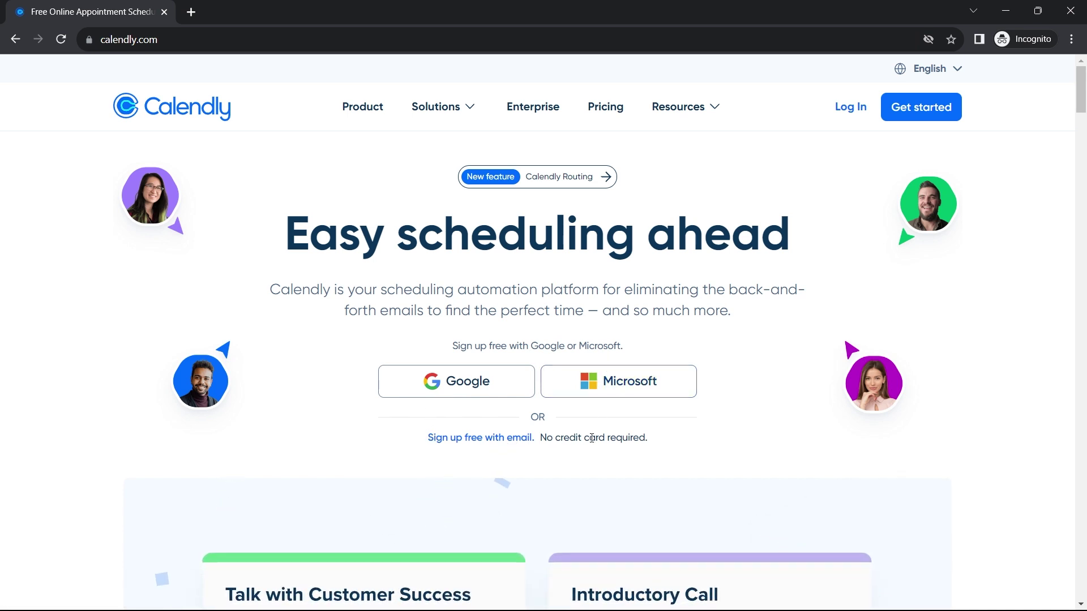
Sign up for a free Calendly account using the saved e-mail address
left_click(493, 438)
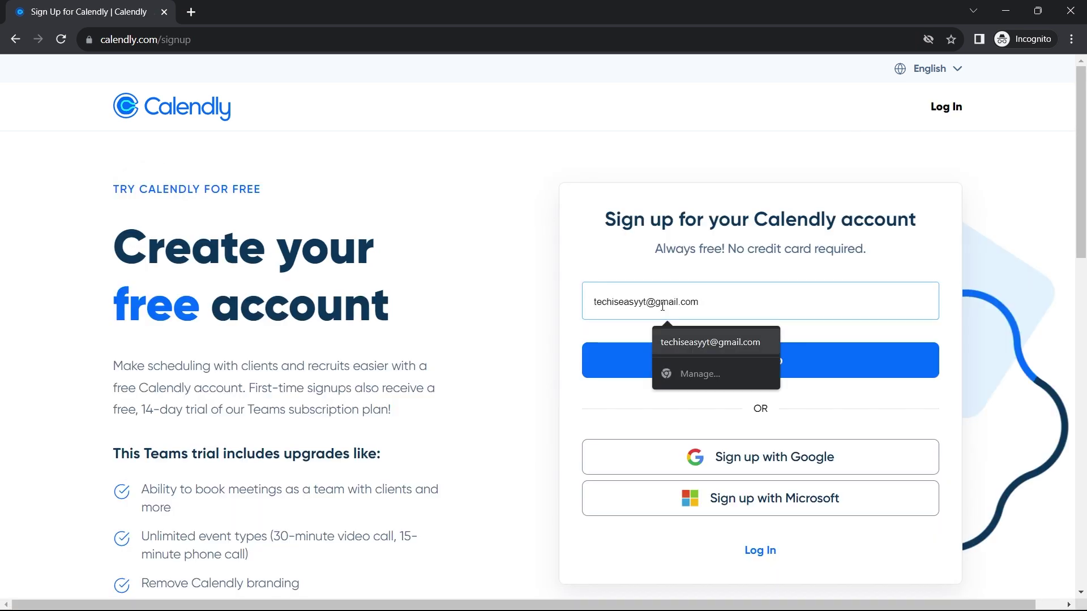
left_click(715, 342)
left_click(730, 362)
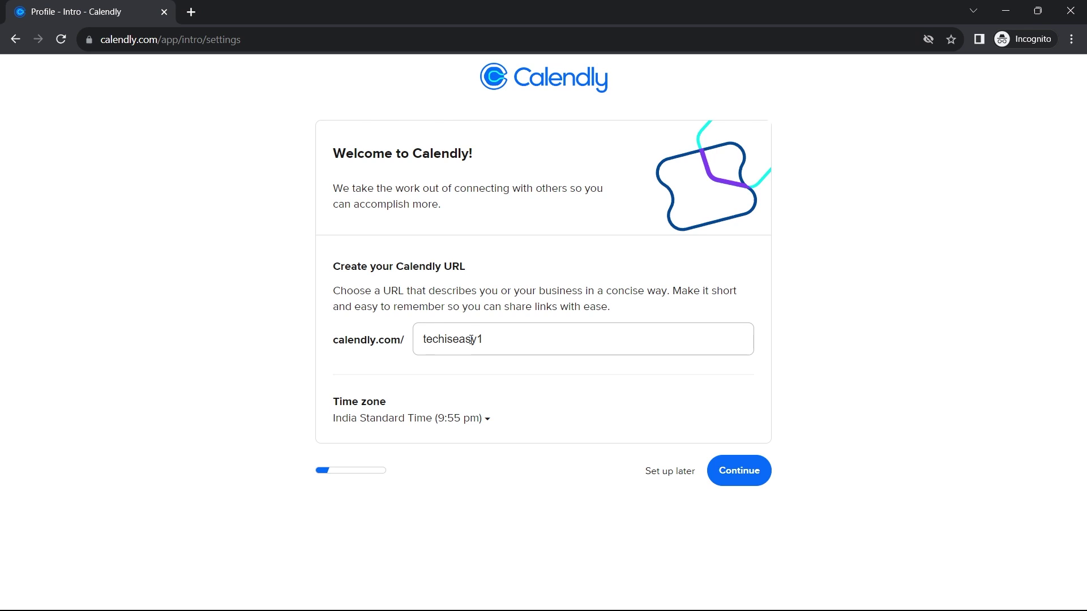
Accept the booking URL, time zone and calendar defaults, then make Tuesdays and Thursdays unavailable
left_click(725, 474)
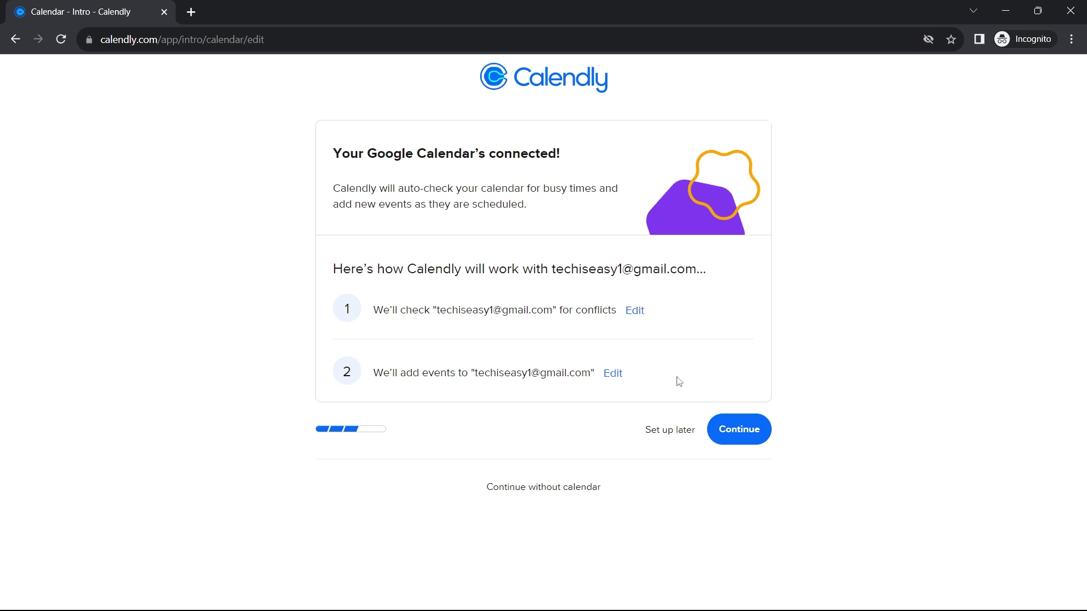
left_click(729, 434)
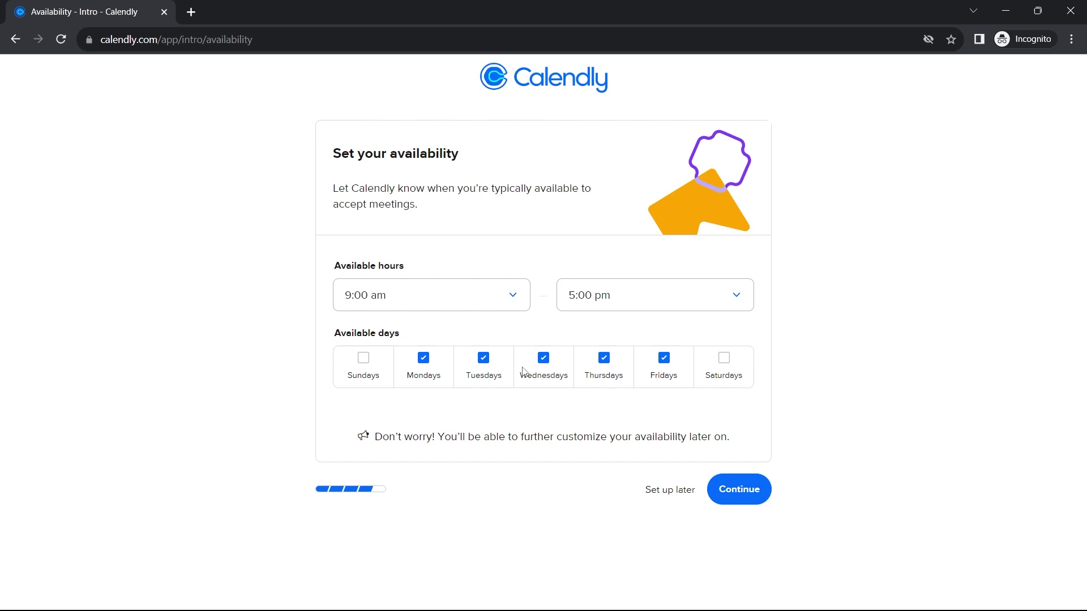
left_click(483, 359)
left_click(604, 360)
Save the weekly availability, choose Other as the work role and finish onboarding
left_click(735, 491)
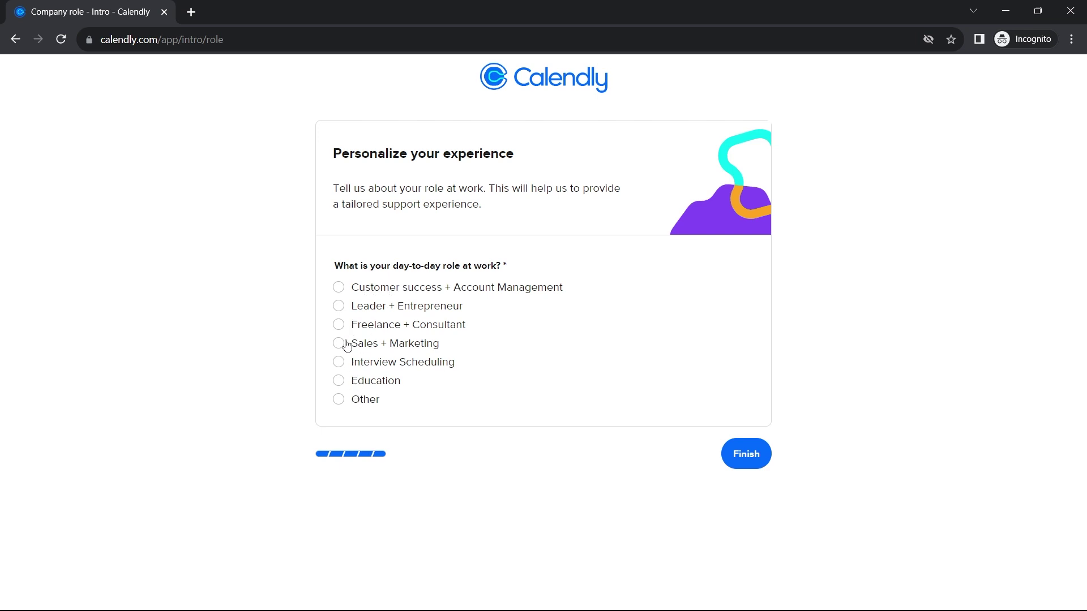
left_click(338, 399)
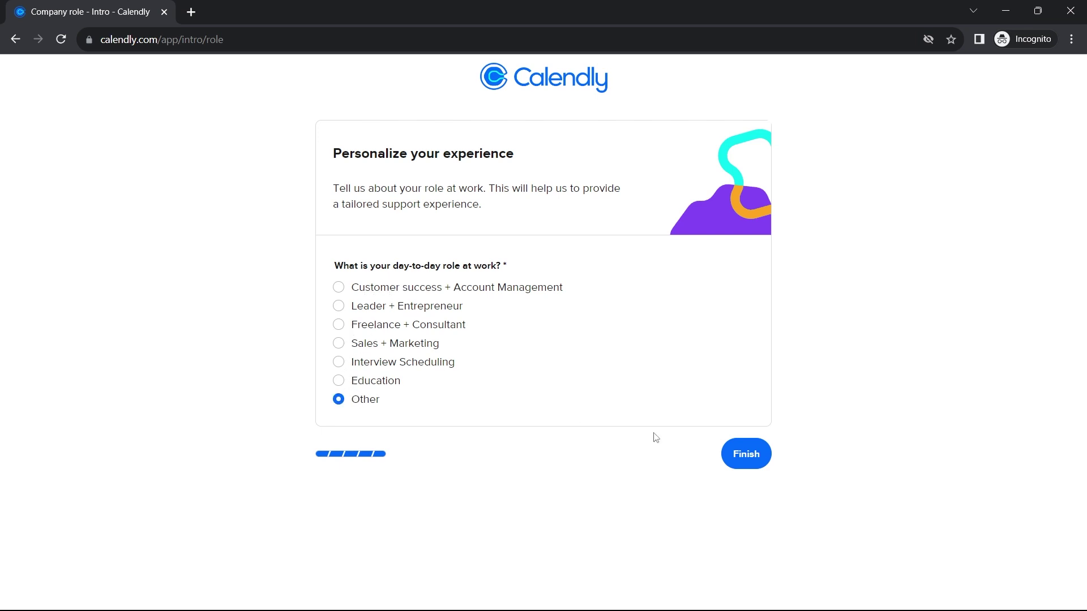
left_click(747, 457)
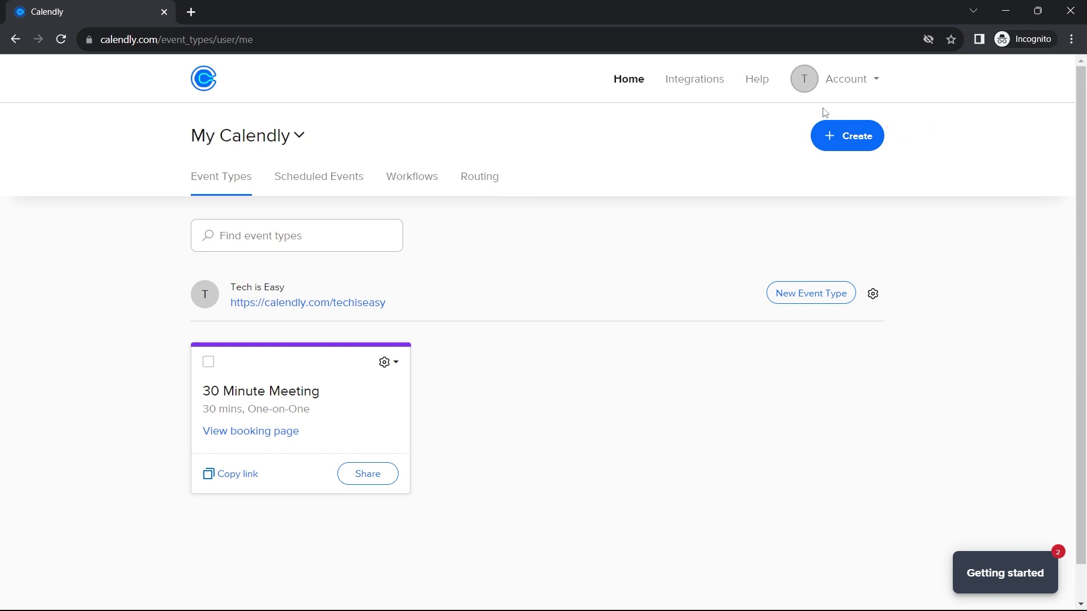
Check the account menu, then bring up the Event type, One-off meeting and Meeting poll choices
left_click(843, 83)
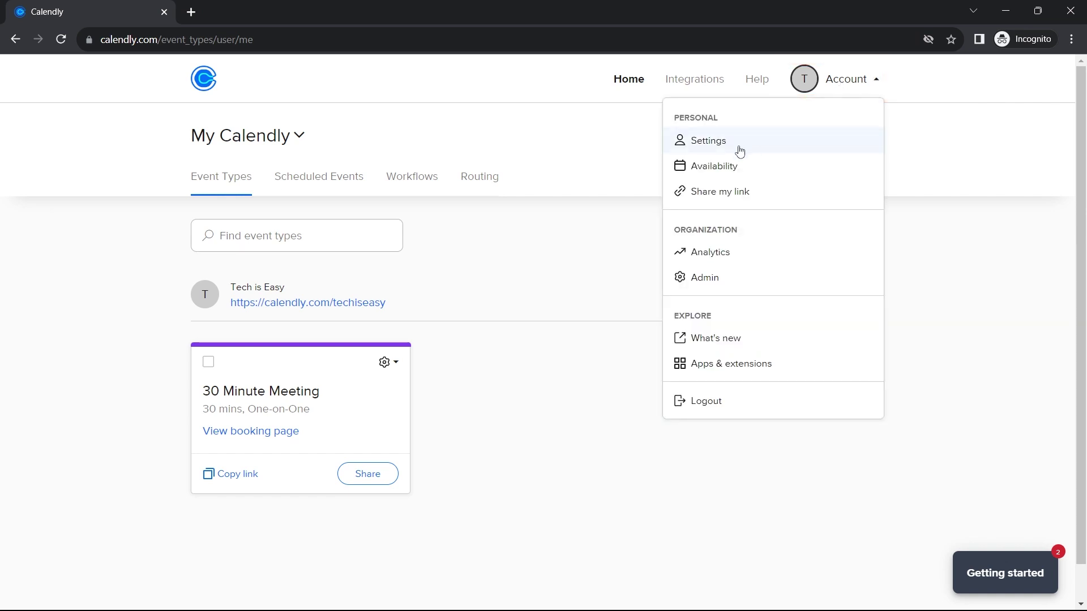
left_click(560, 398)
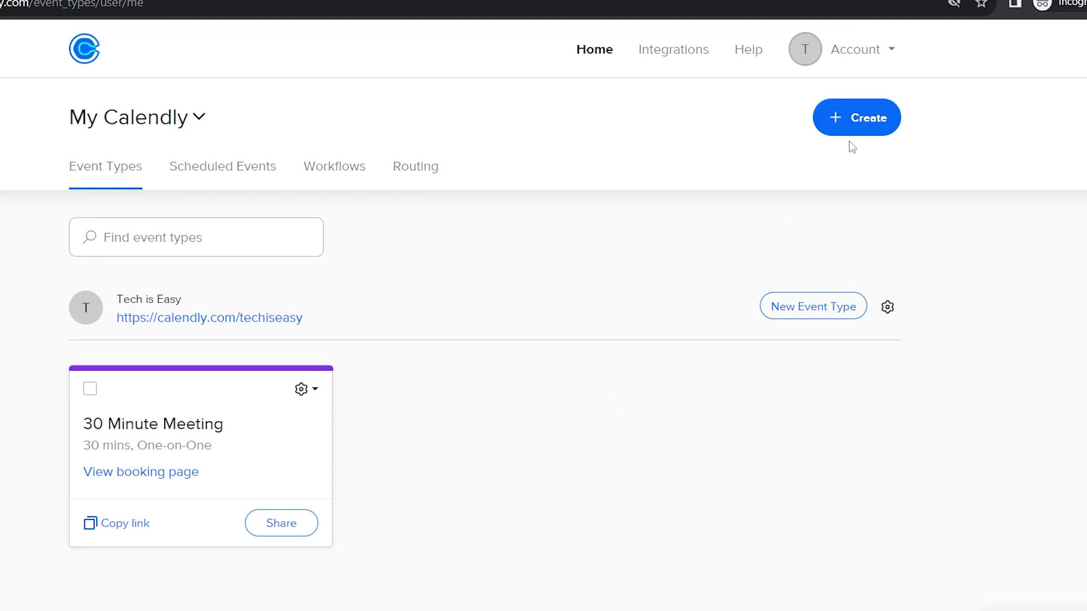
left_click(849, 126)
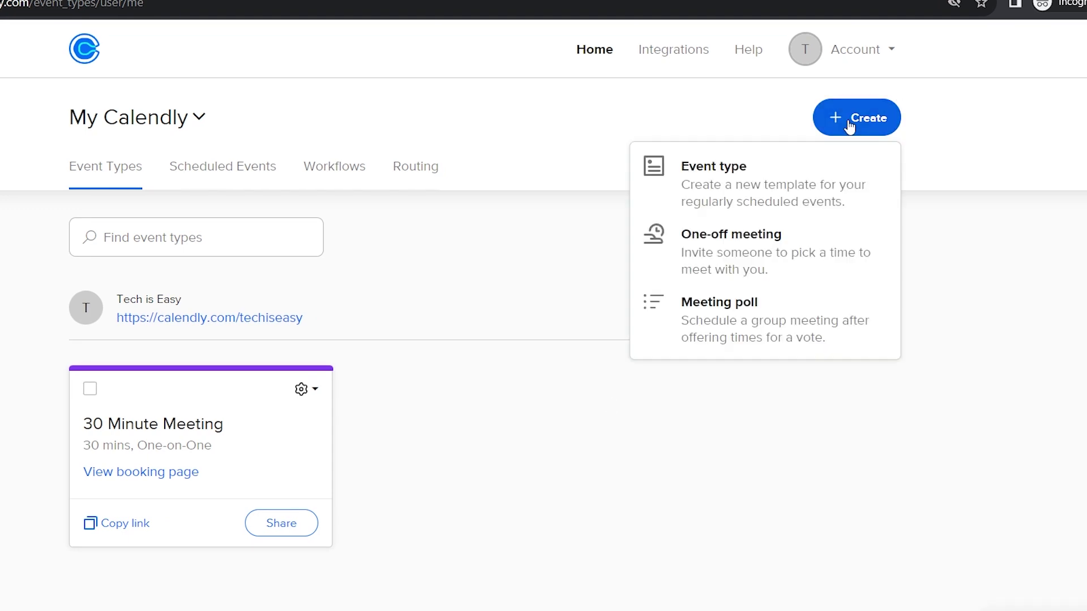
Start a new One-on-One event type and check that you are set as its host
left_click(731, 186)
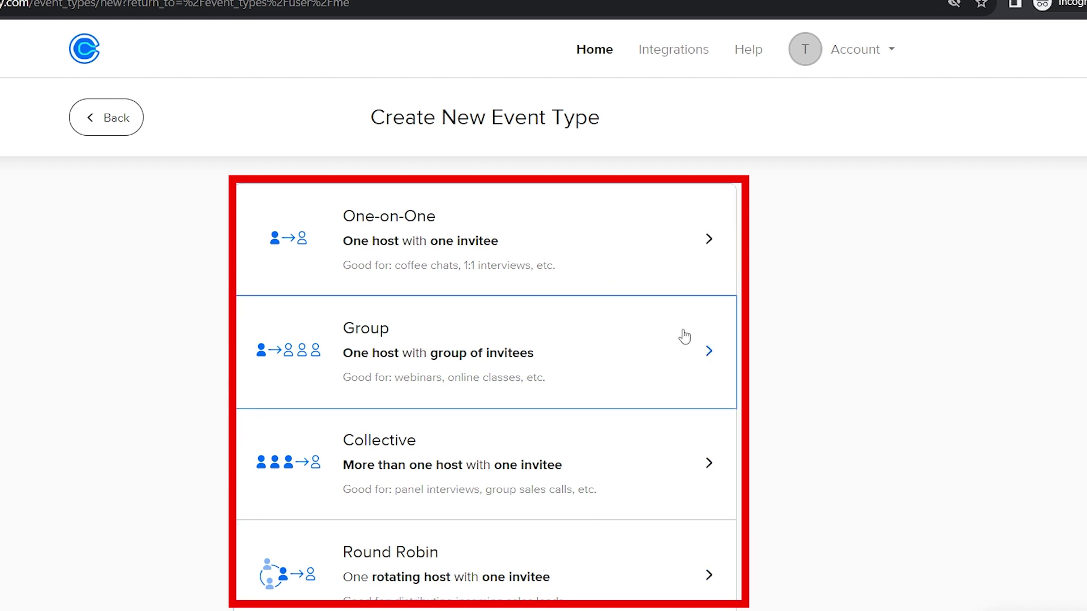
left_click(622, 246)
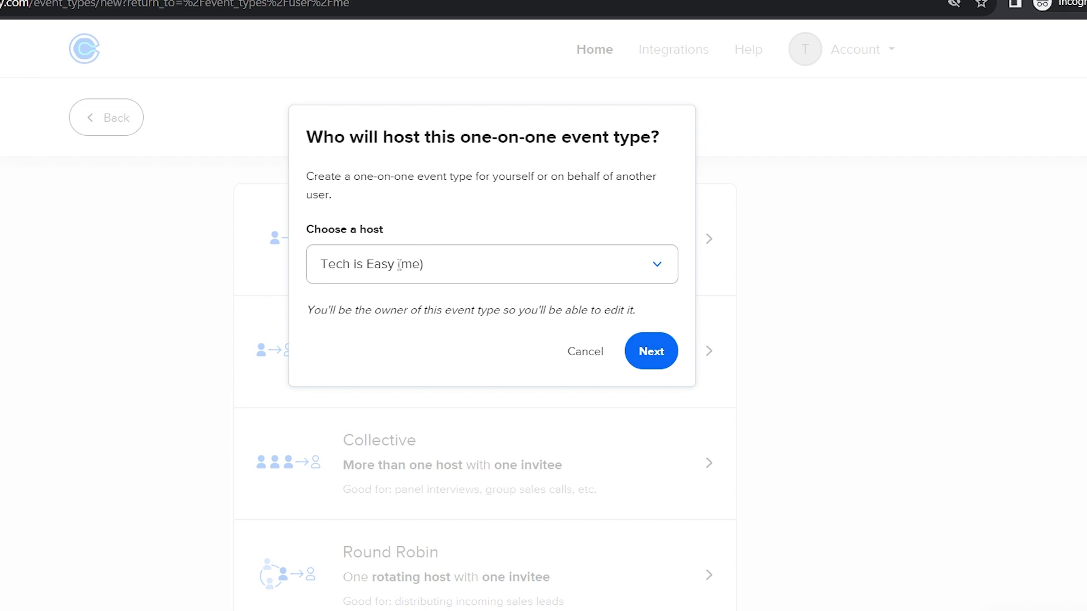
left_click(428, 266)
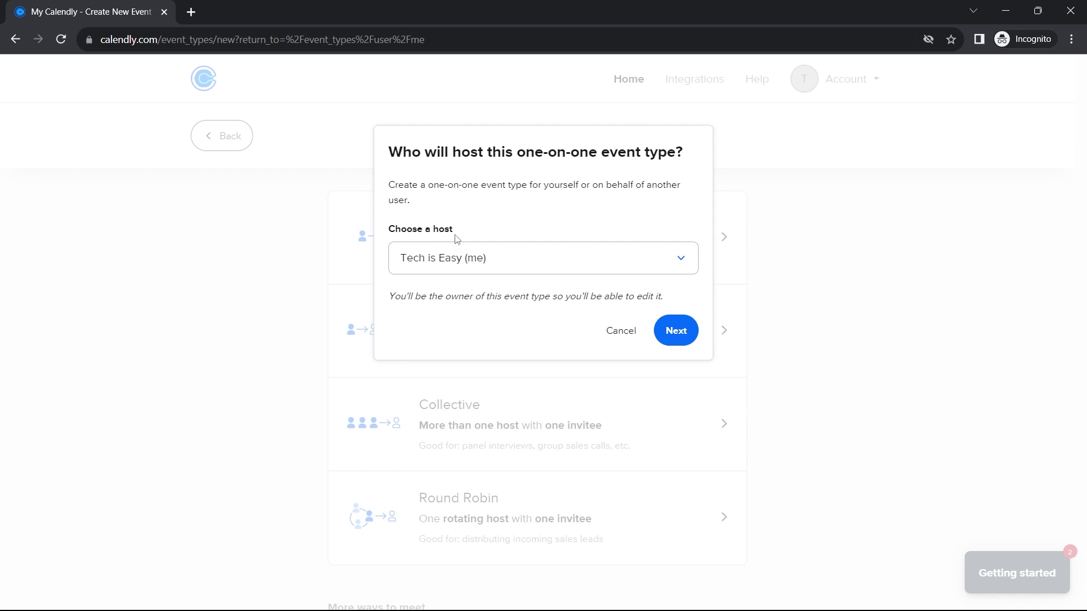
Confirm yourself as host and name the event 'Tech is Easy's Interview'
left_click(673, 334)
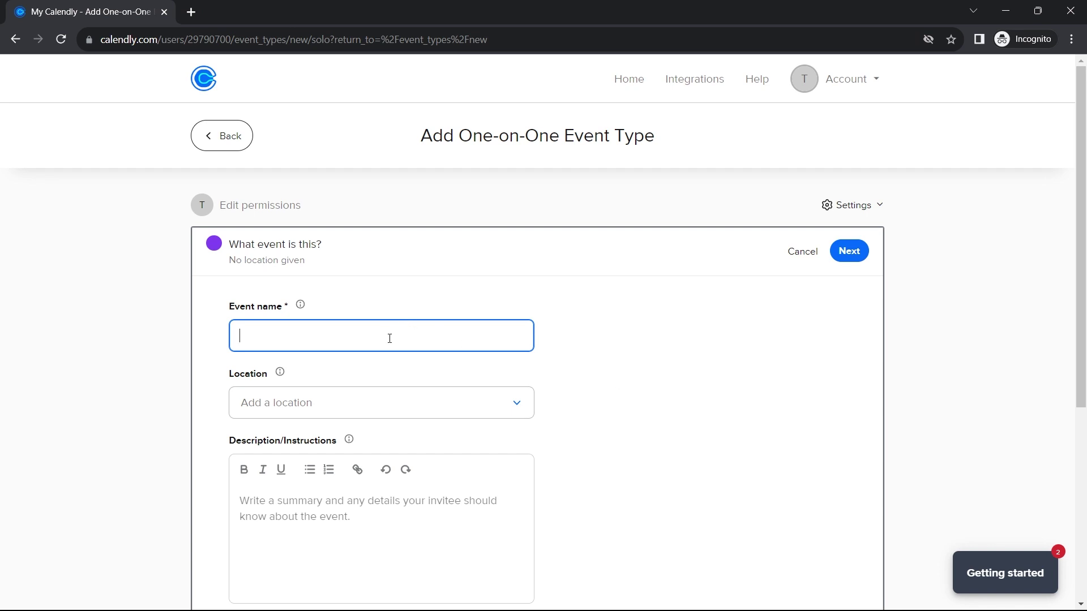
type("Tech is Easy's Interview")
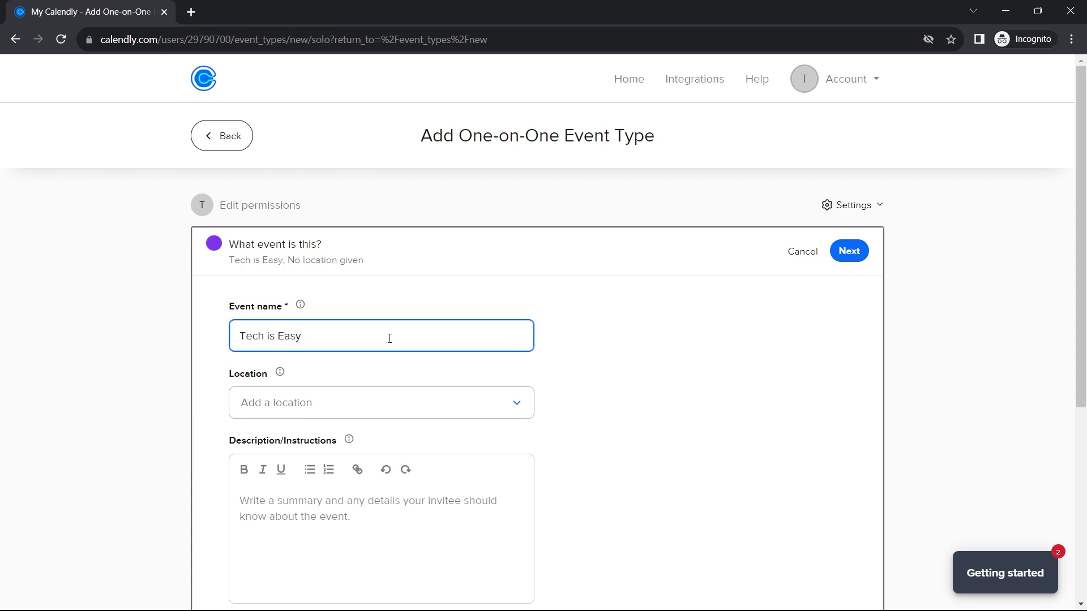
left_click(580, 346)
scroll(580, 320, "down", 1)
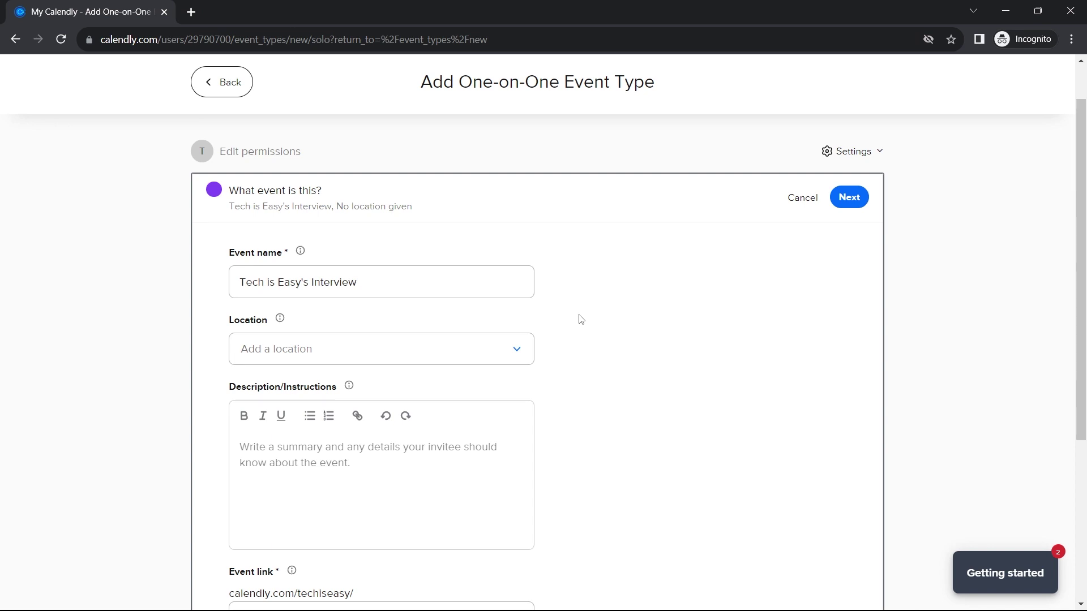
Browse the available meeting location options in the Location dropdown
left_click(517, 350)
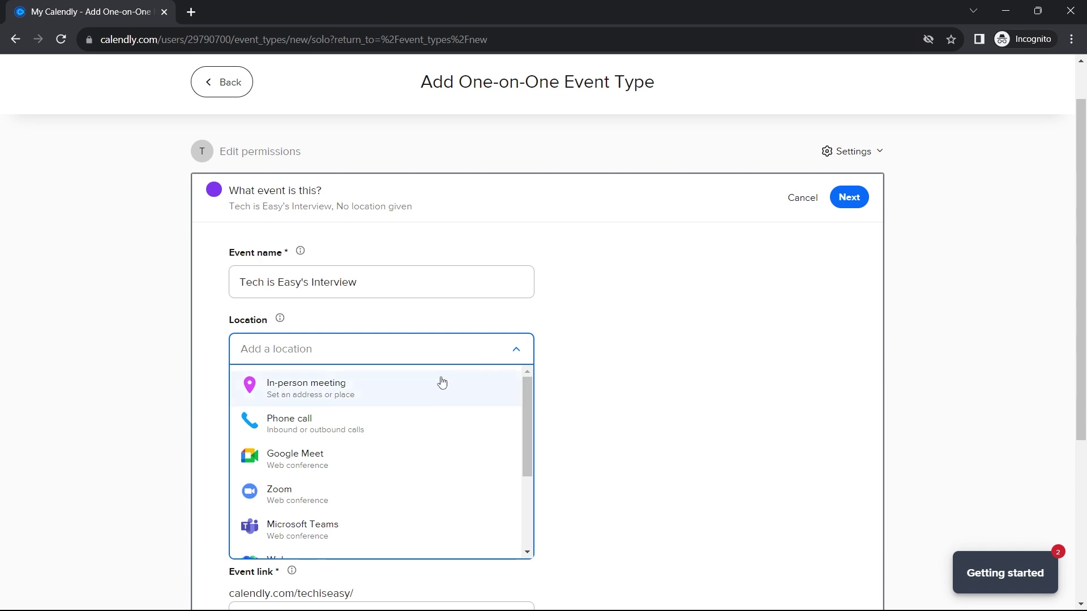
scroll(442, 383, "down", 2)
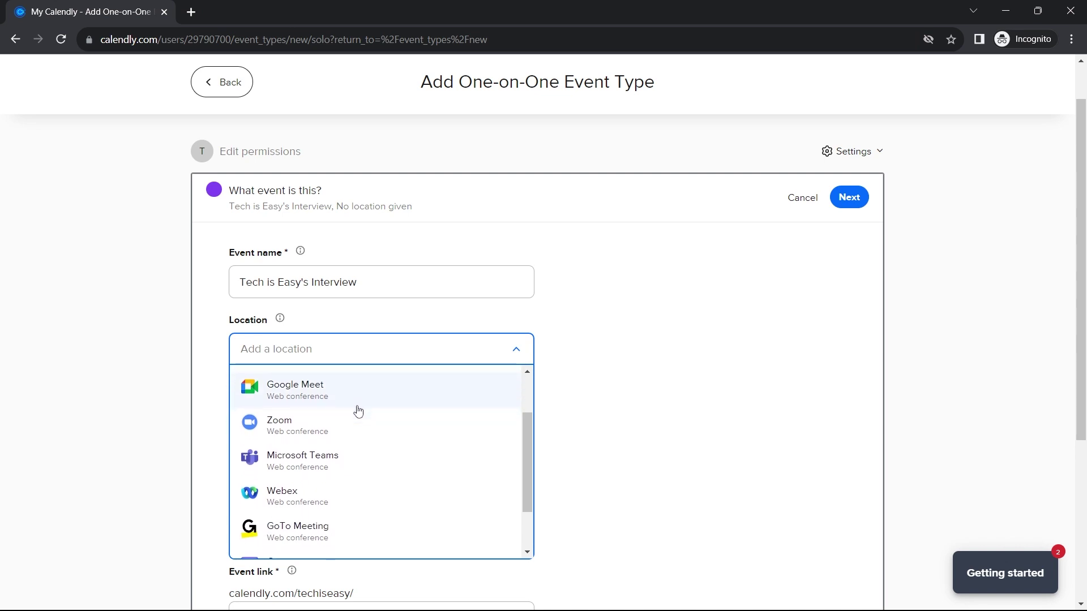
scroll(357, 412, "down", 2)
scroll(357, 412, "up", 2)
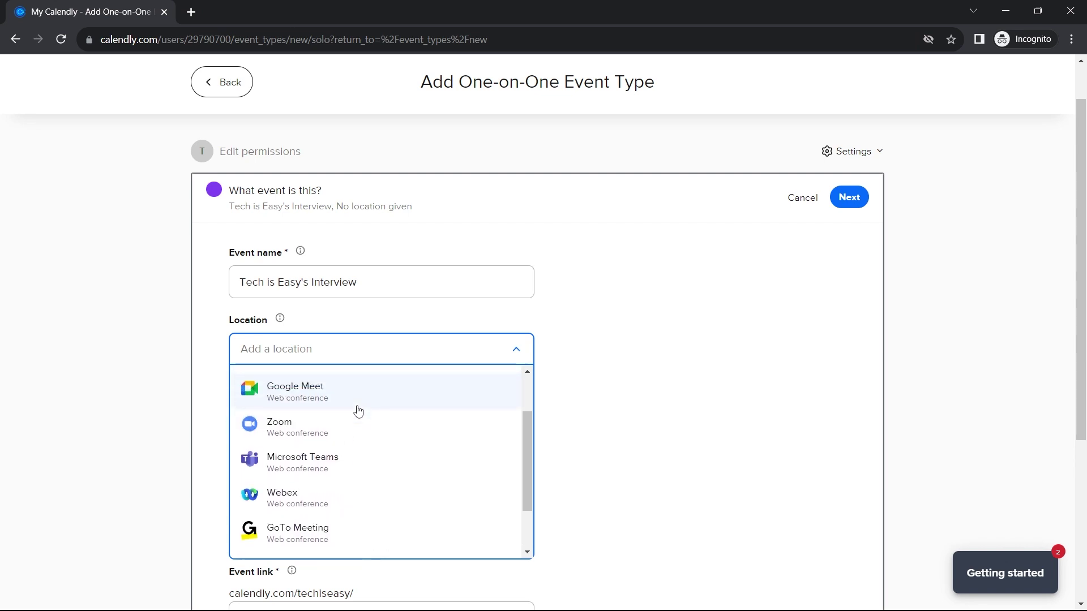
scroll(357, 412, "up", 2)
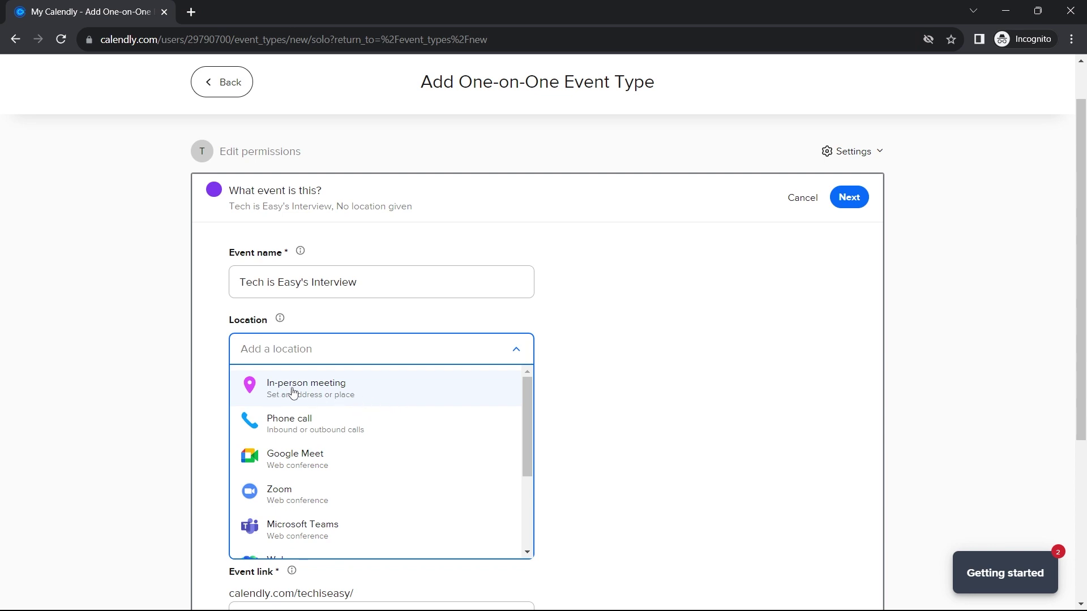
Make the event an in-person meeting at Office 3 with electric lime as its colour
left_click(367, 395)
left_click(514, 237)
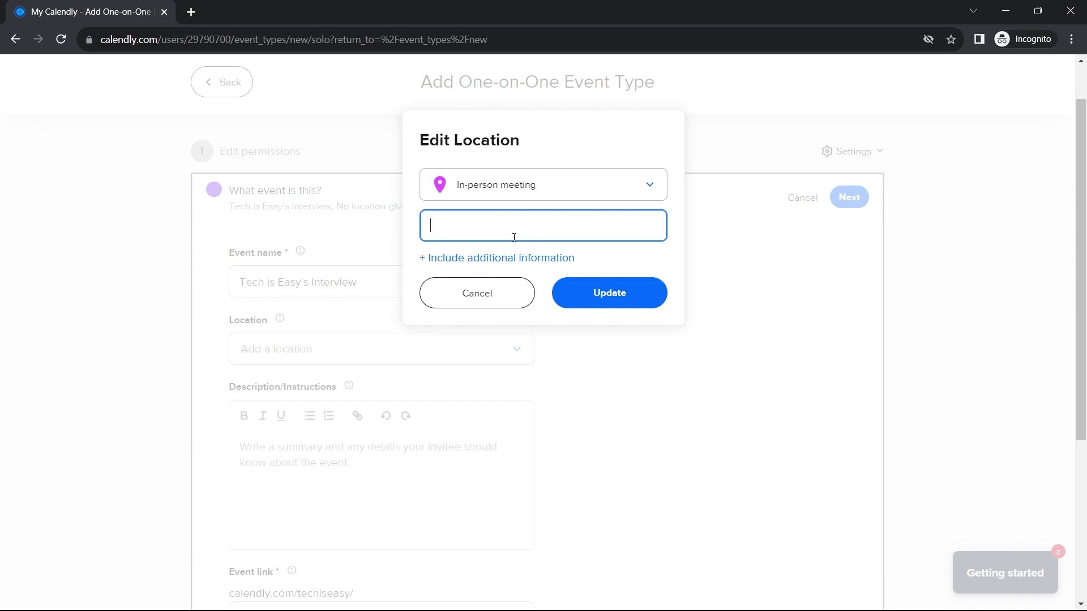
type("Office 3")
left_click(598, 298)
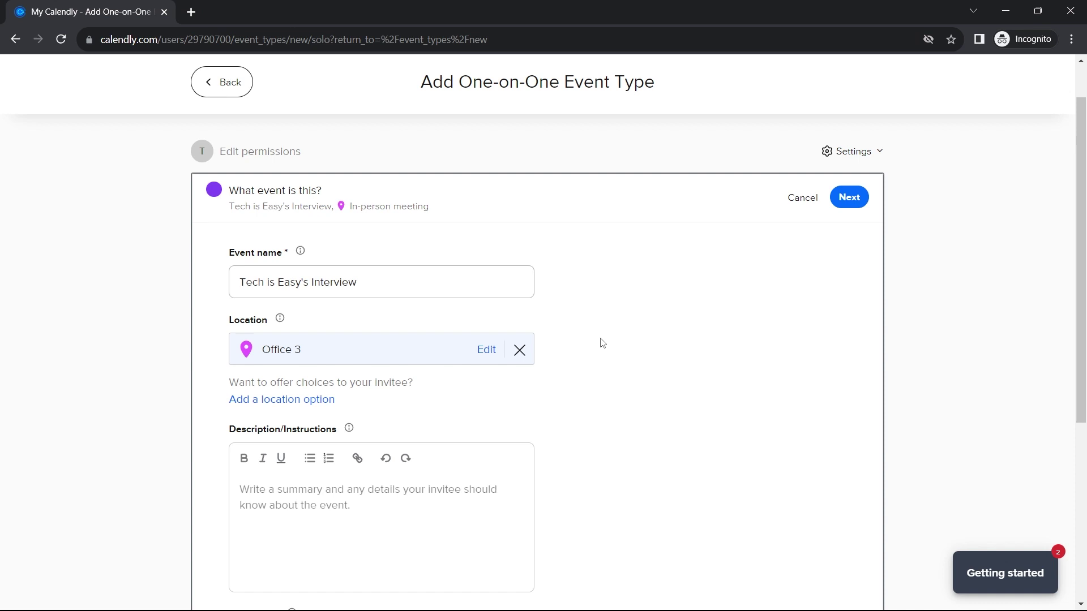
scroll(574, 287, "down", 4)
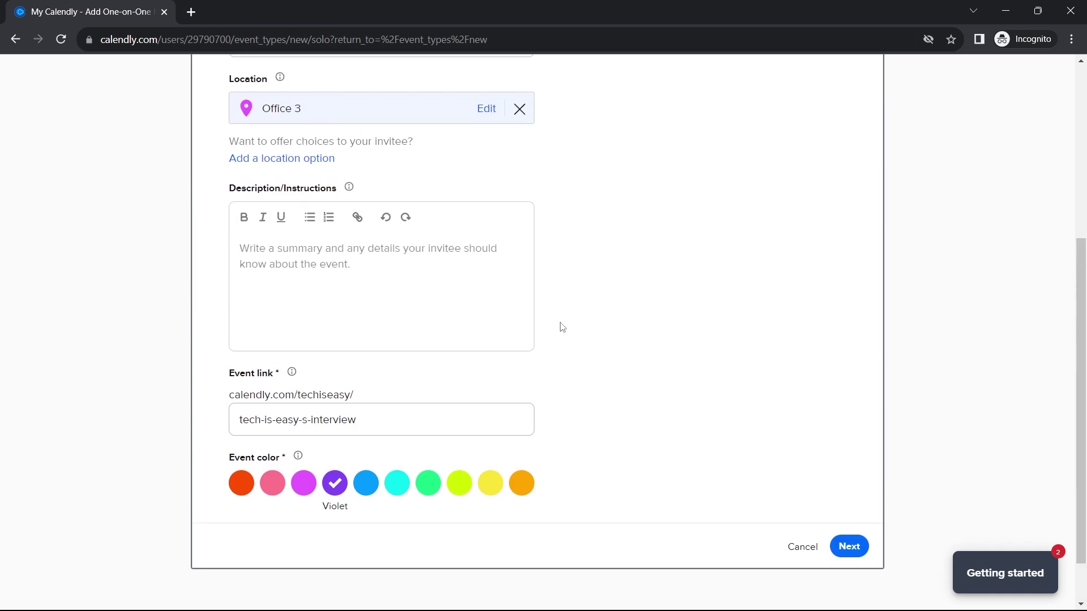
scroll(558, 325, "down", 1)
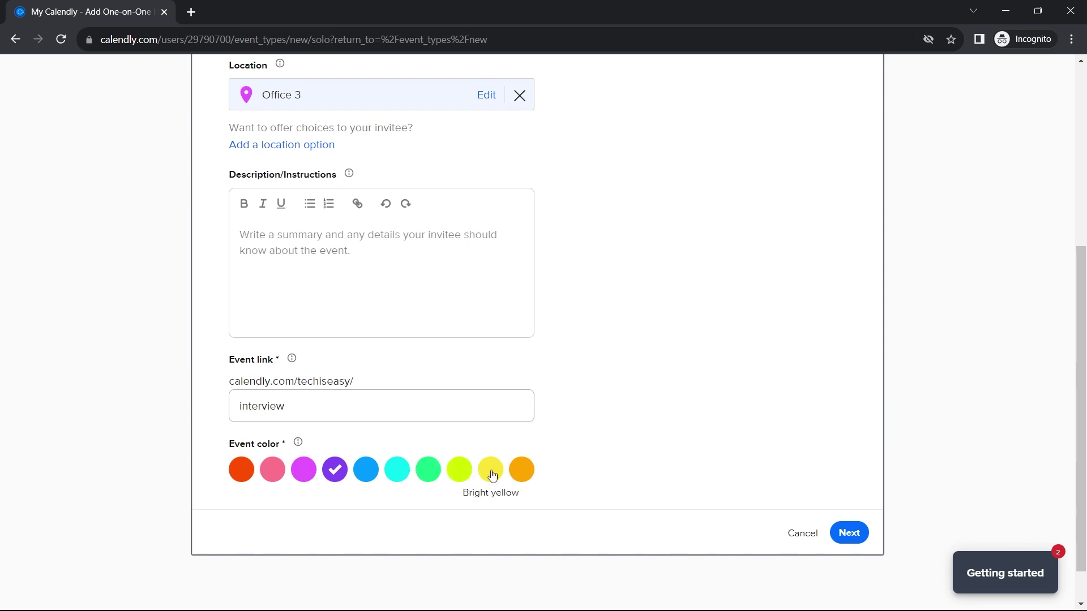
left_click(460, 470)
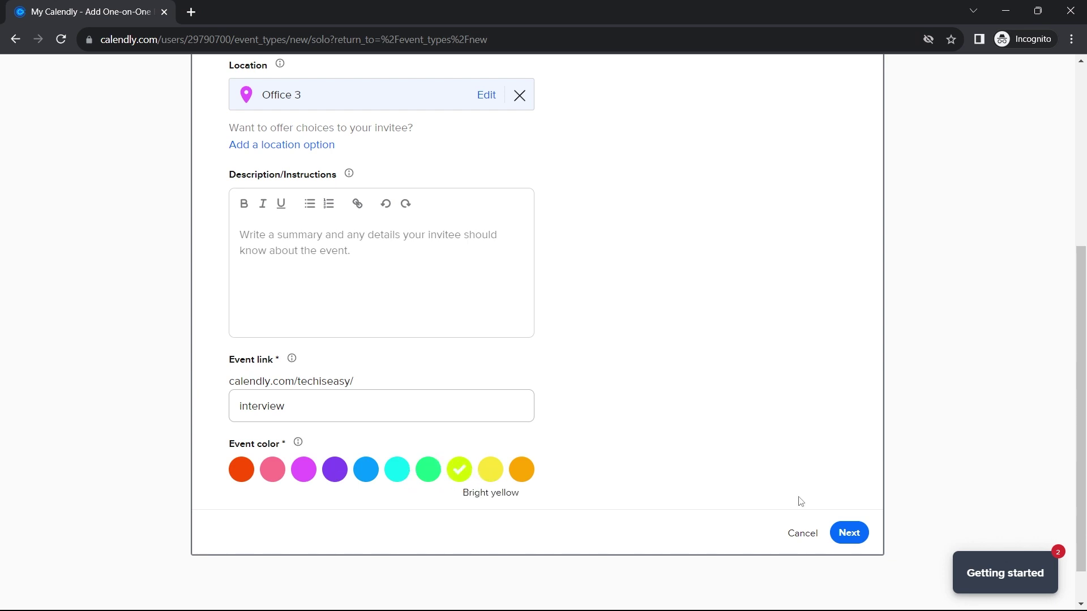
Save the event details and limit booking to the 14–21 Sep 2023 date range
left_click(849, 533)
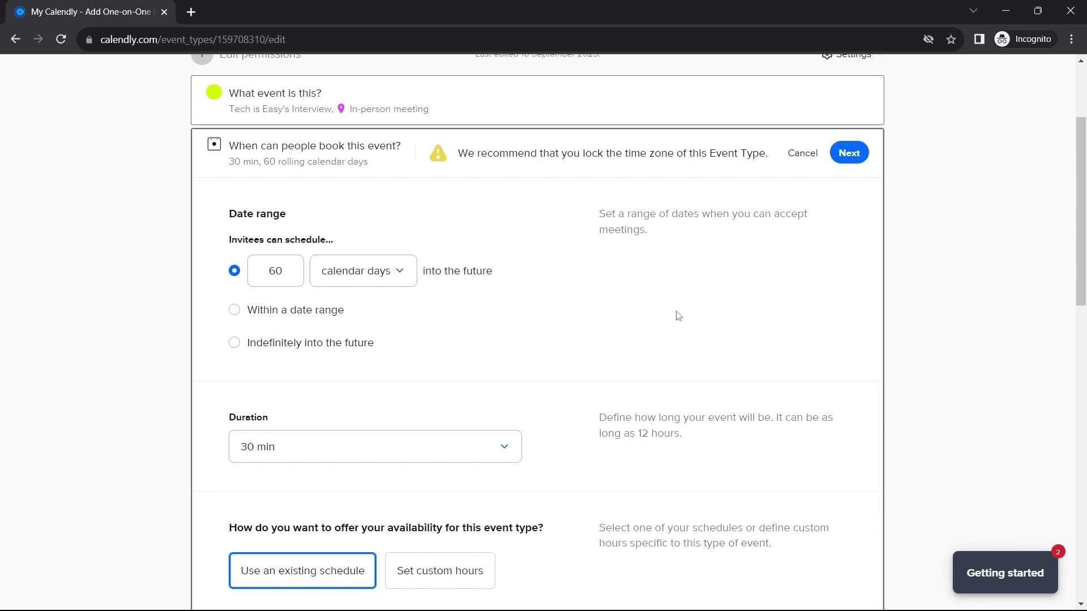
scroll(304, 213, "down", 1)
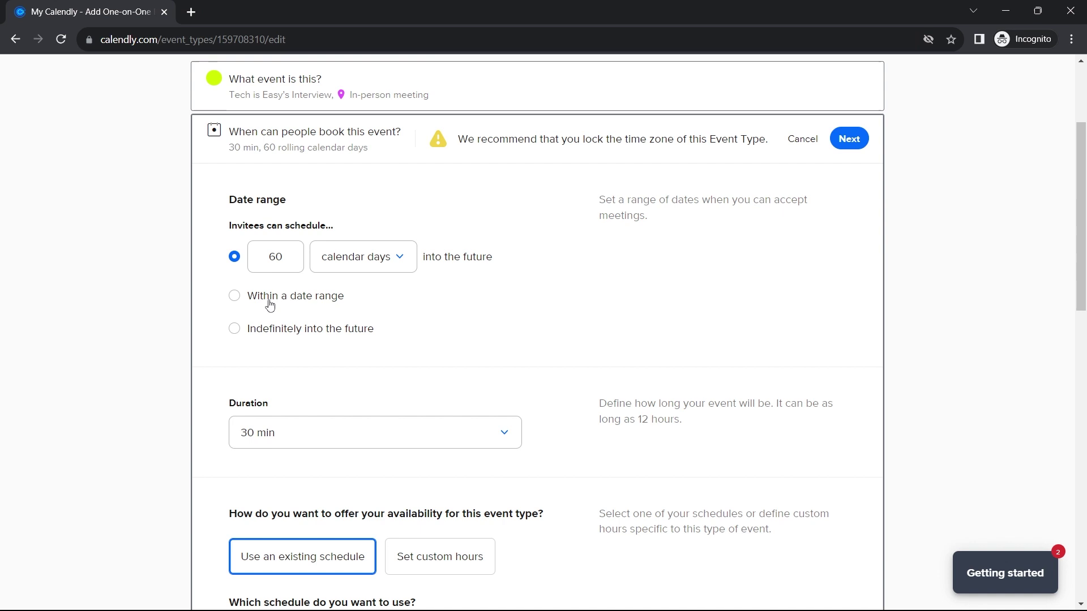
left_click(235, 300)
left_click(368, 308)
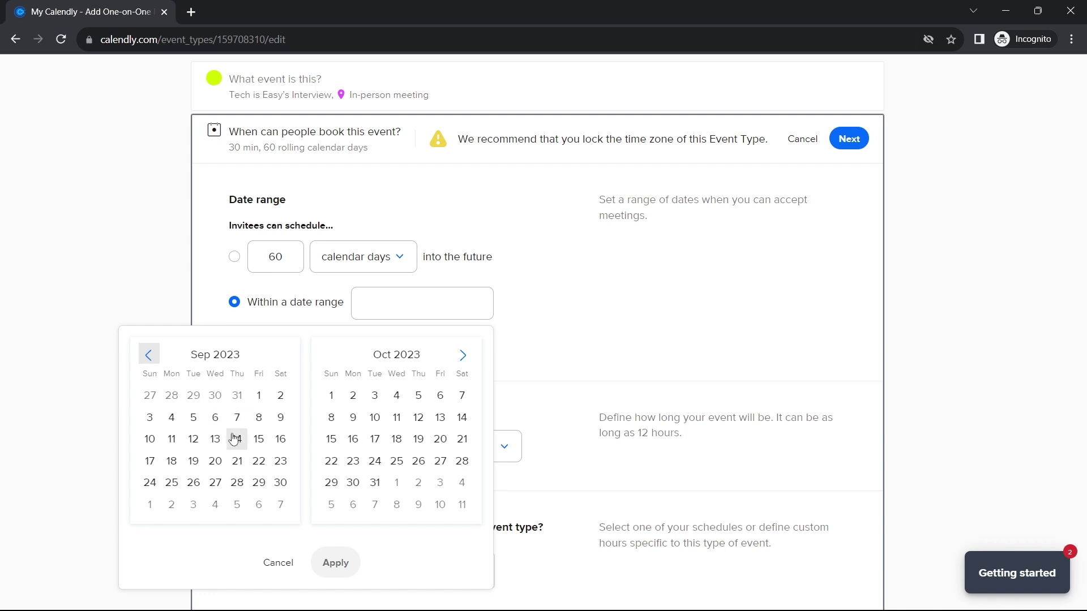
left_click(234, 439)
left_click(237, 461)
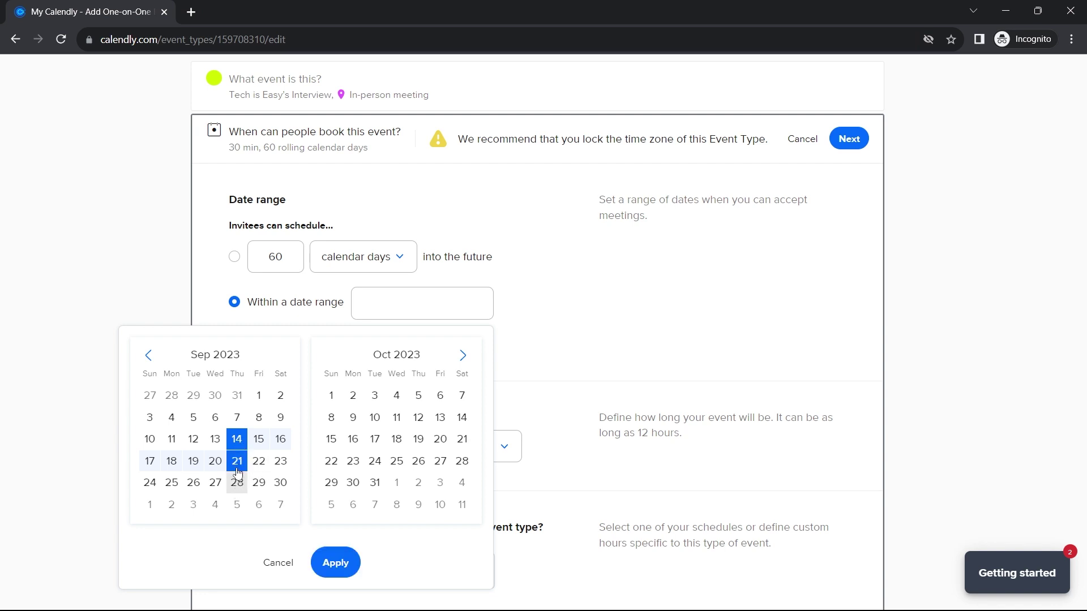
left_click(336, 564)
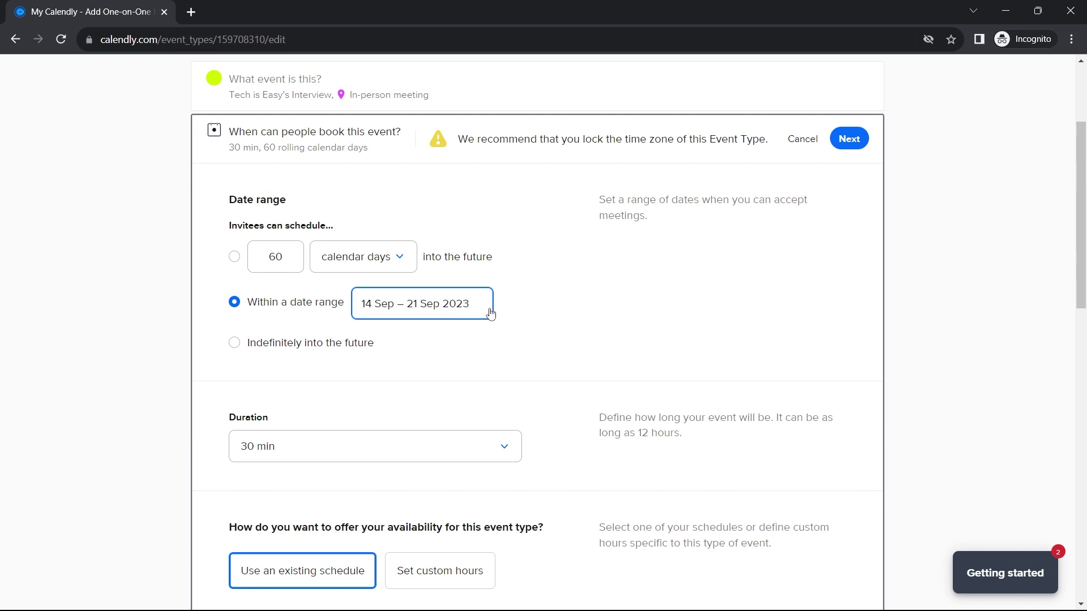
scroll(490, 313, "down", 5)
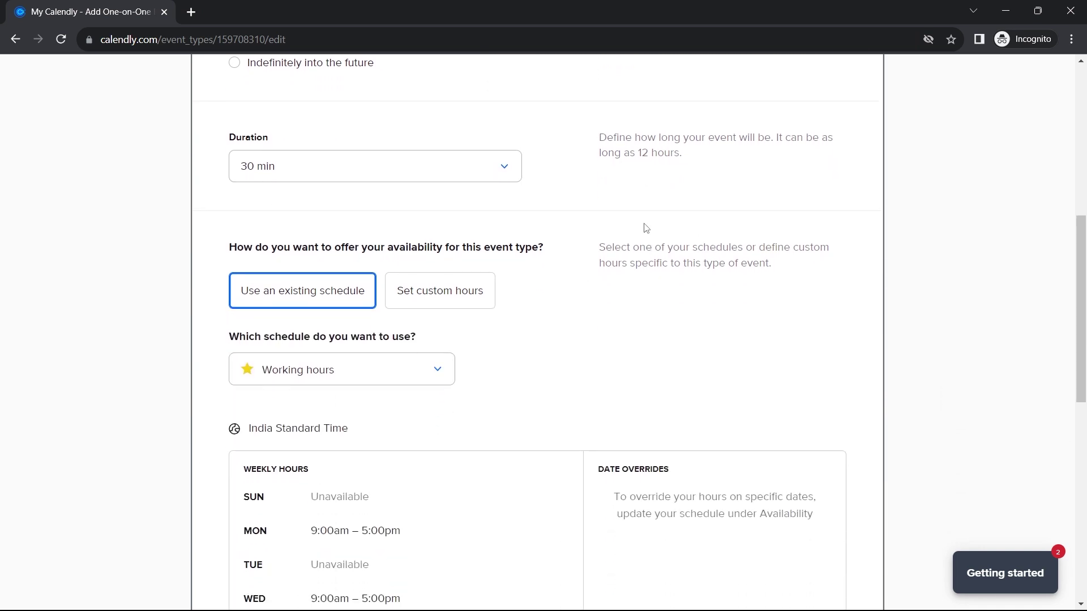
Change the interview's duration from 30 to a custom 20 minutes
left_click(506, 177)
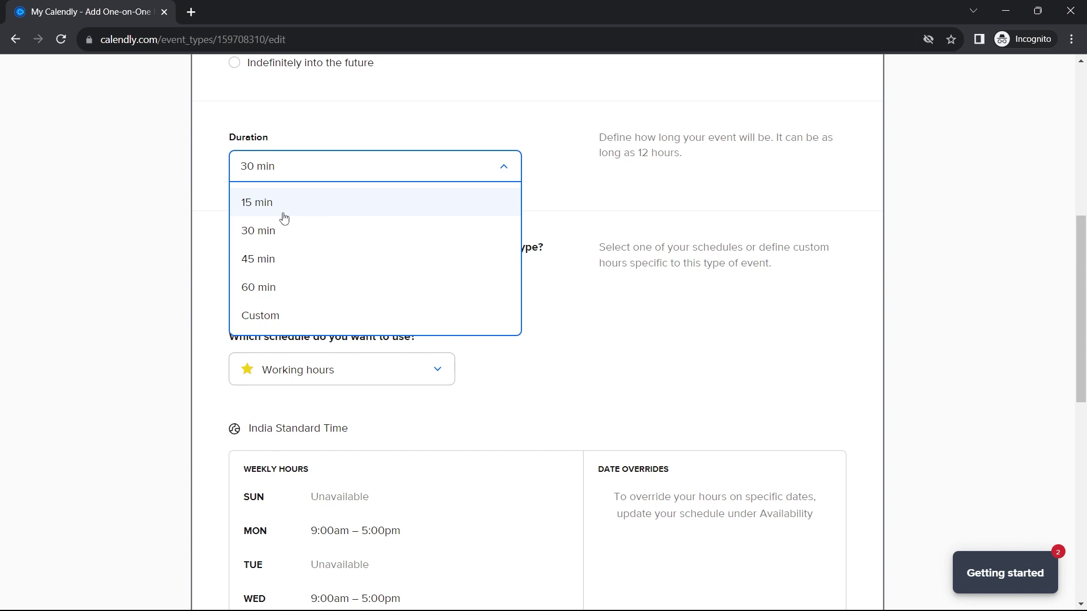
left_click(309, 316)
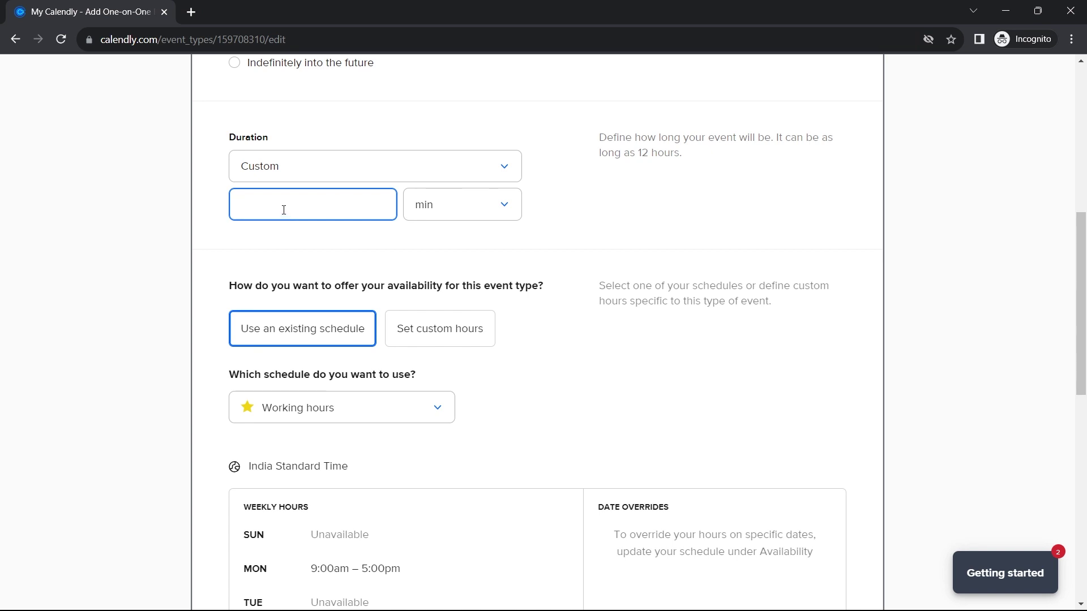
type("20")
left_click(617, 219)
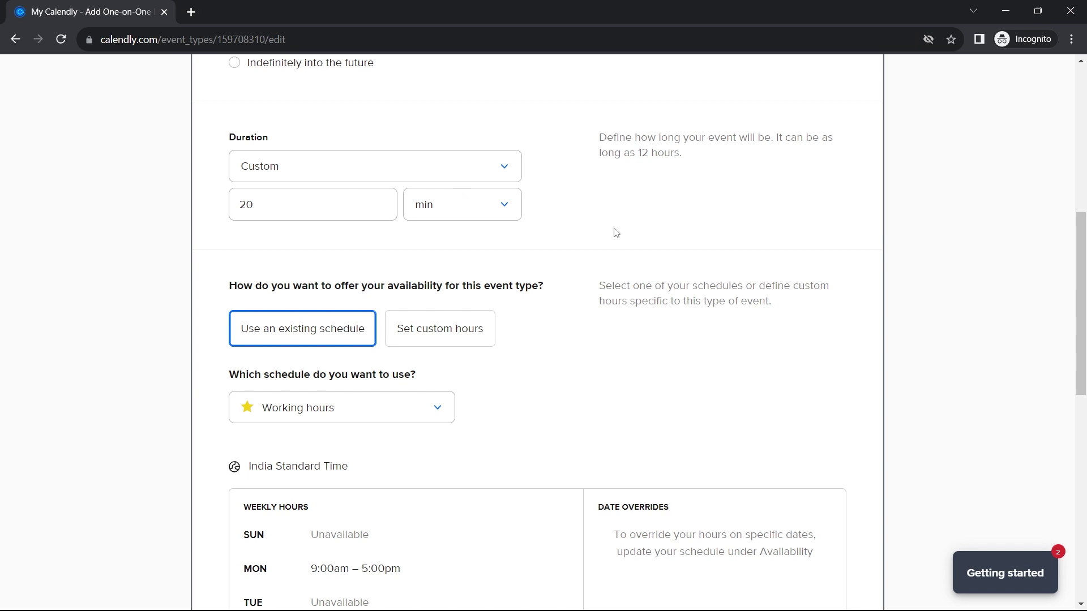
scroll(530, 188, "down", 3)
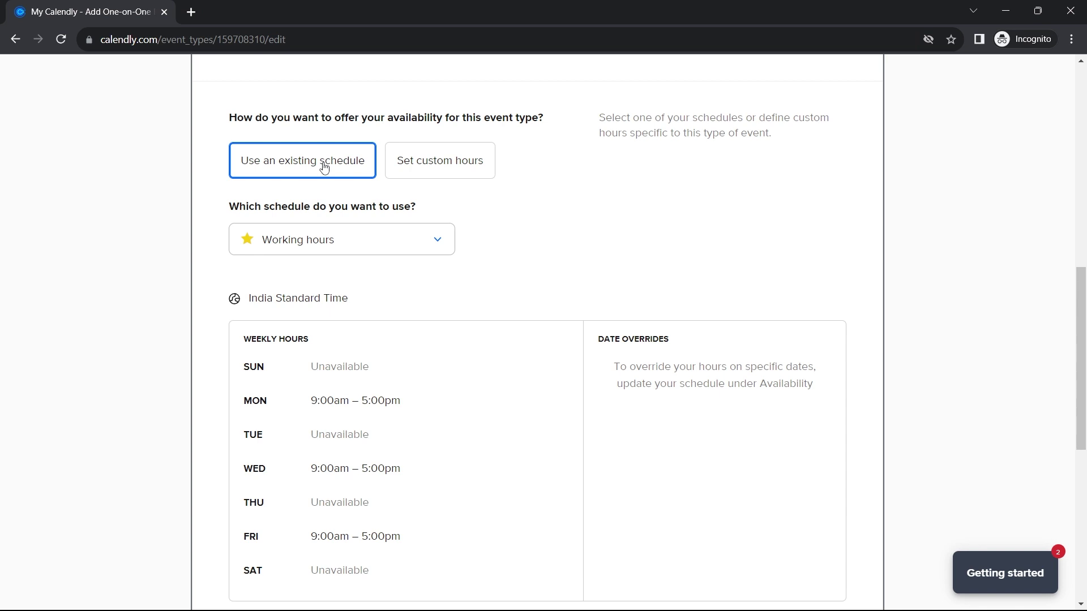
scroll(324, 167, "down", 1)
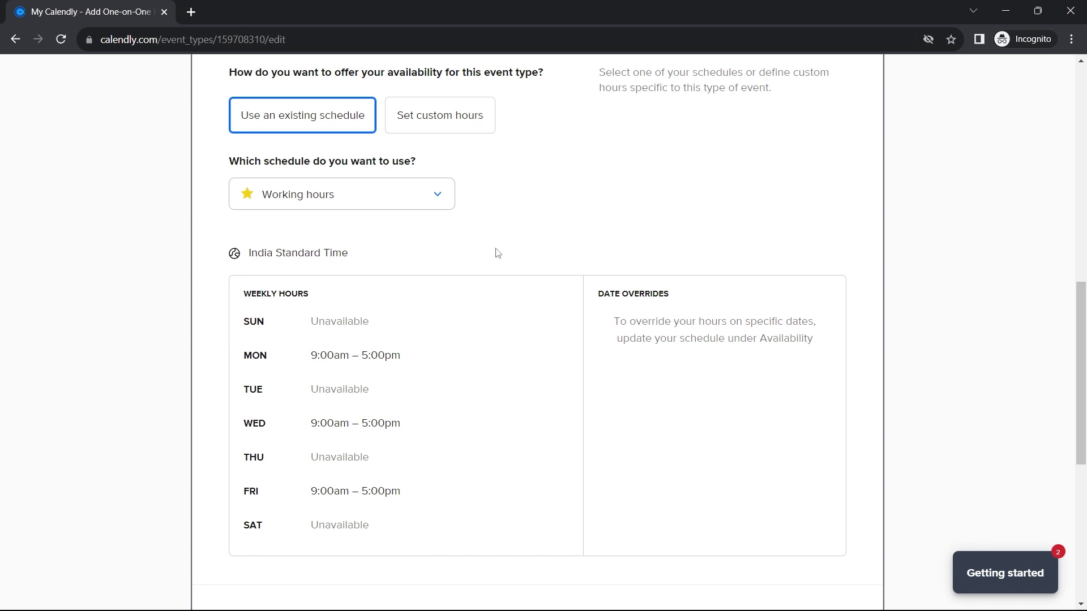
Switch this event to custom weekly hours and make Mondays unavailable
left_click(425, 128)
scroll(453, 252, "down", 2)
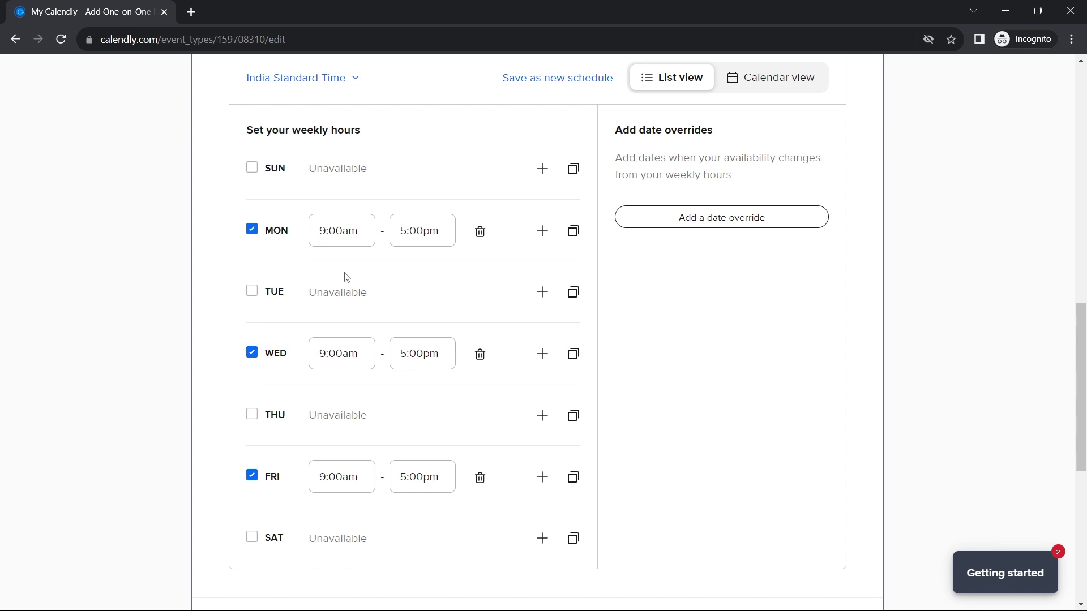
left_click(252, 229)
scroll(305, 306, "down", 1)
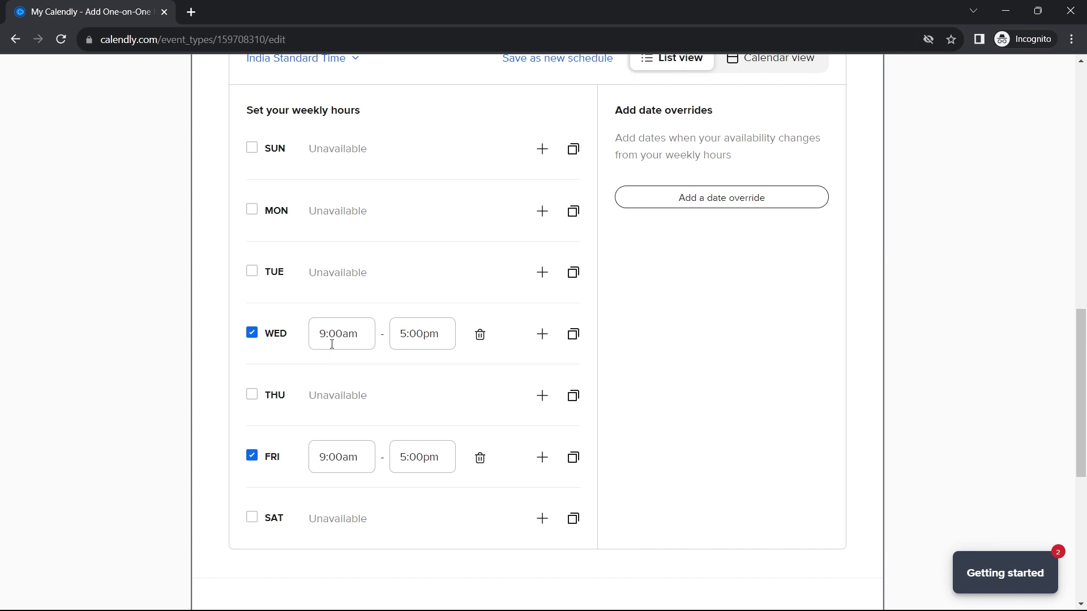
scroll(473, 315, "down", 7)
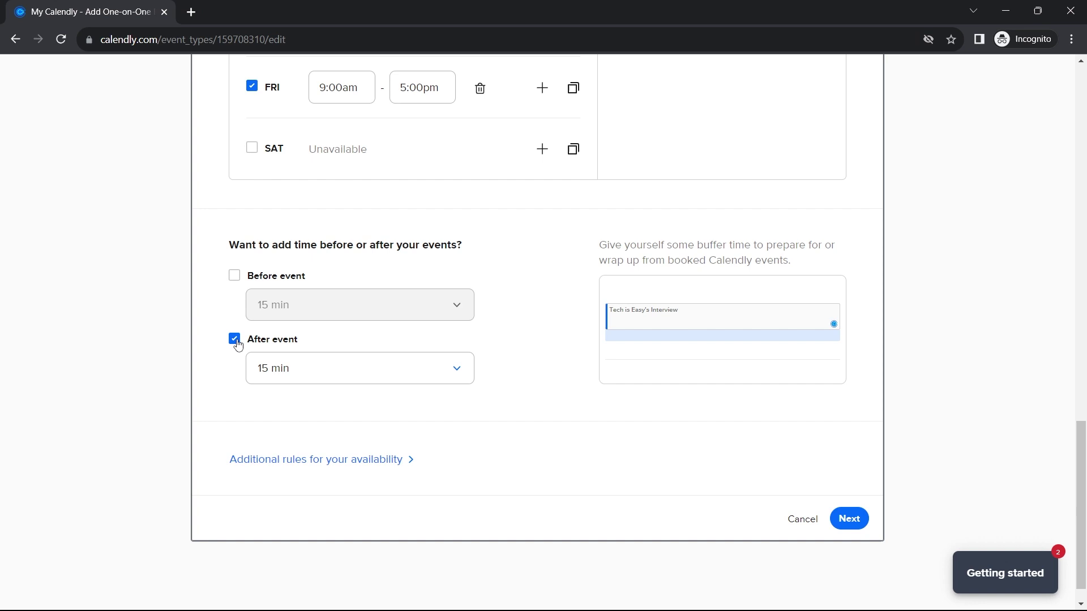
Add a 10-minute buffer after each event
left_click(327, 379)
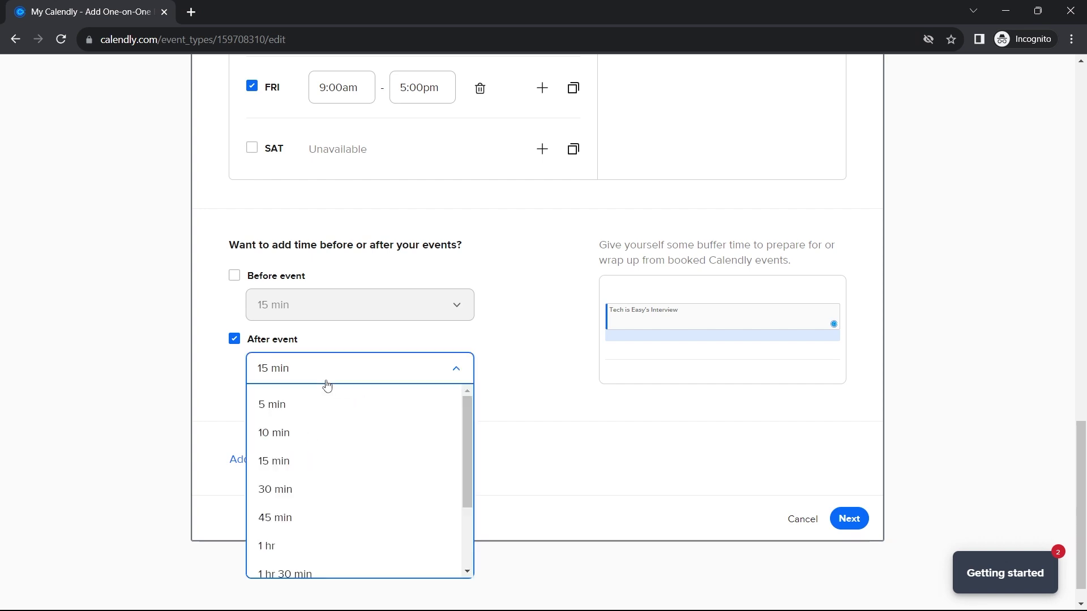
left_click(292, 435)
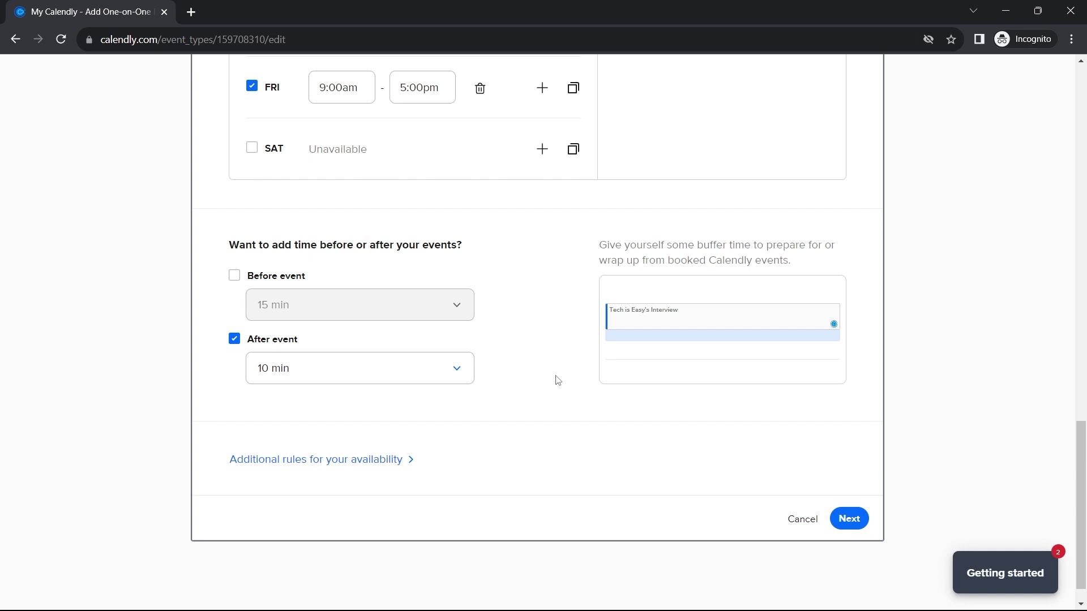
scroll(509, 383, "down", 1)
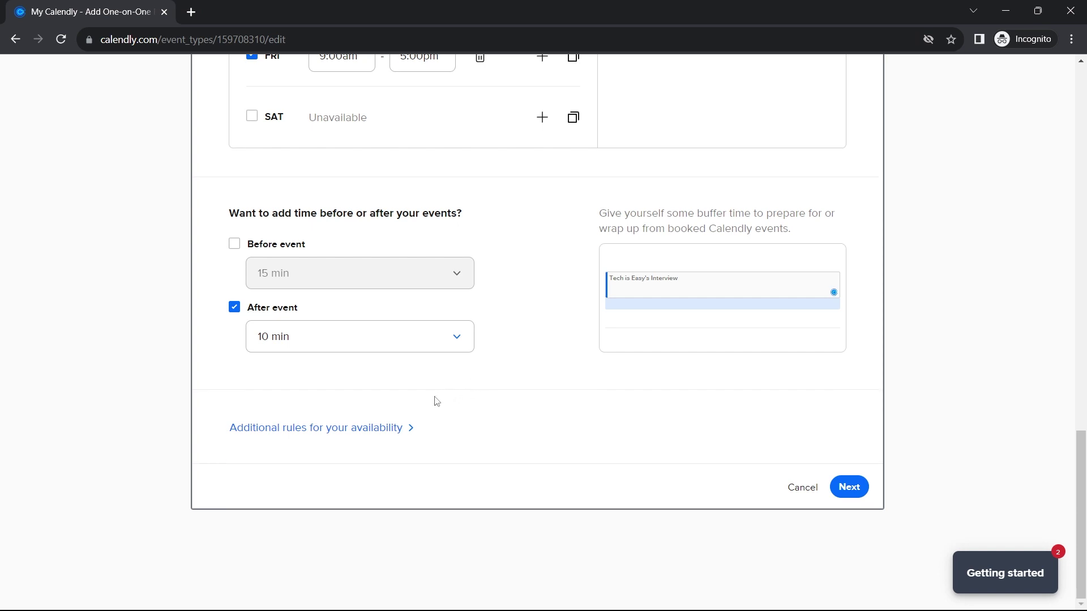
Expand the additional availability rules, look through them, then collapse them again
left_click(388, 429)
scroll(461, 412, "down", 4)
scroll(461, 413, "down", 5)
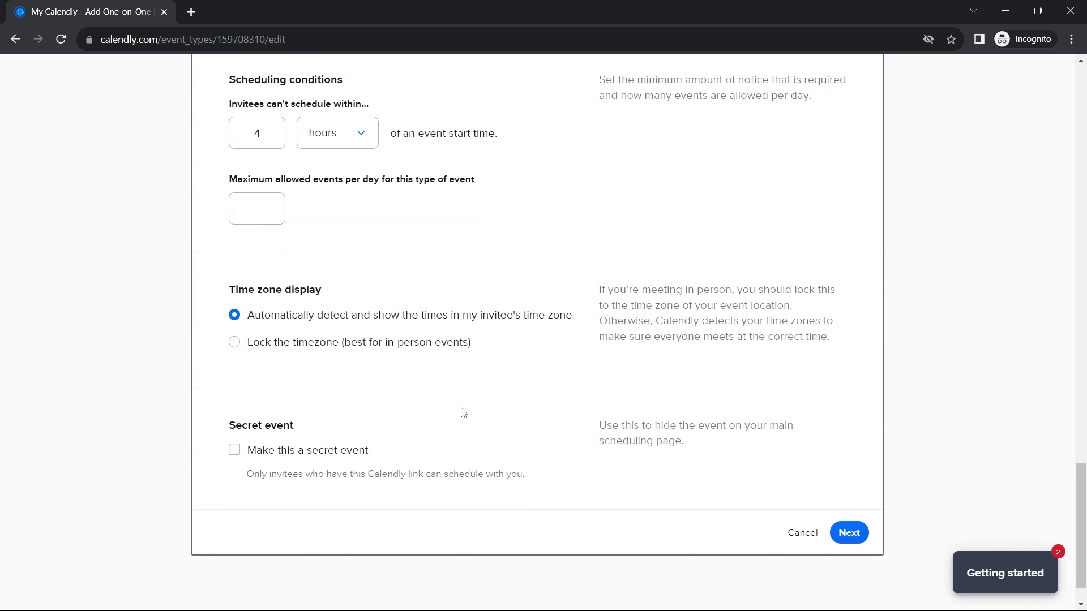
scroll(461, 412, "up", 10)
left_click(380, 340)
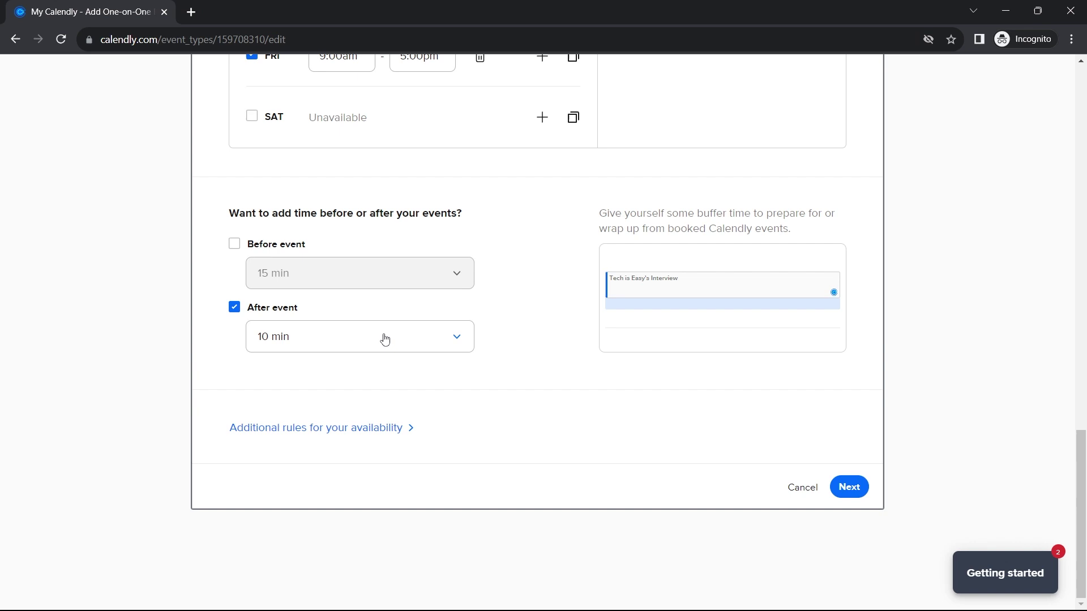
Save the availability, then start a new invitee question under Invitee Questions and dismiss it
left_click(849, 487)
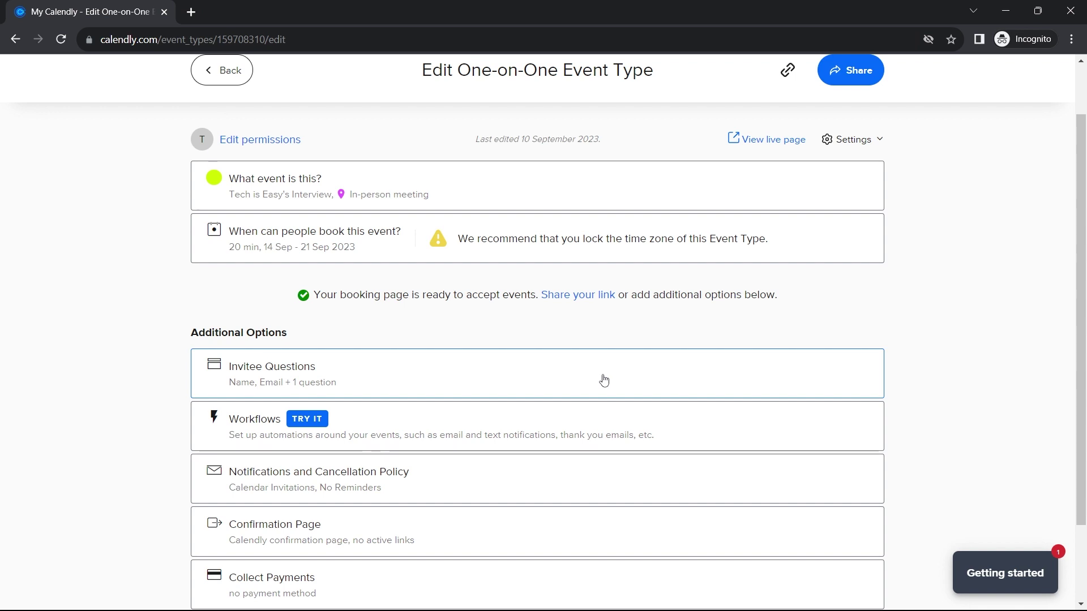
scroll(371, 274, "down", 1)
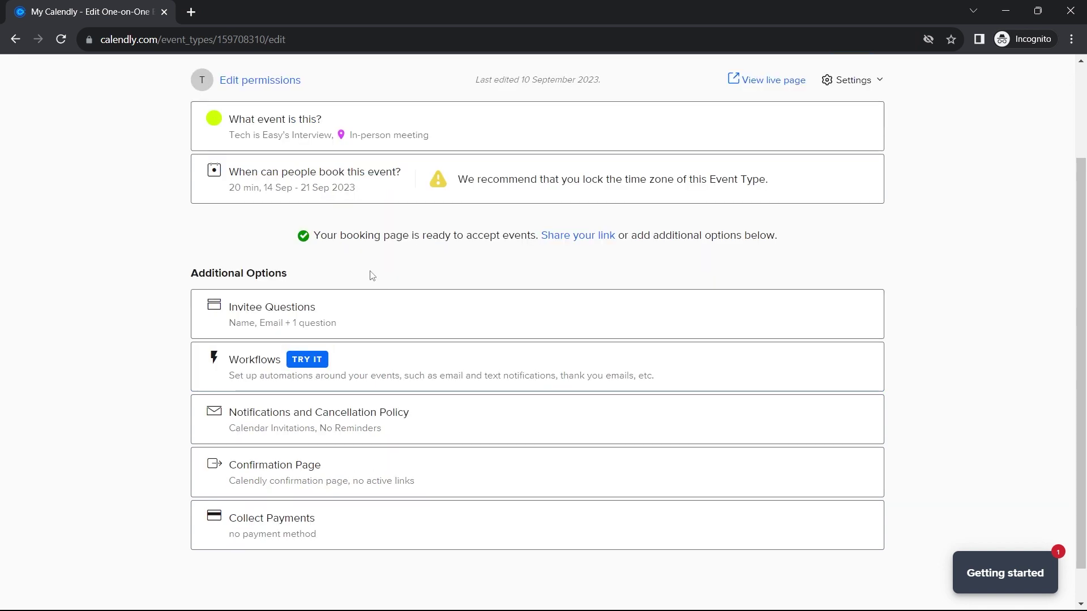
left_click(343, 318)
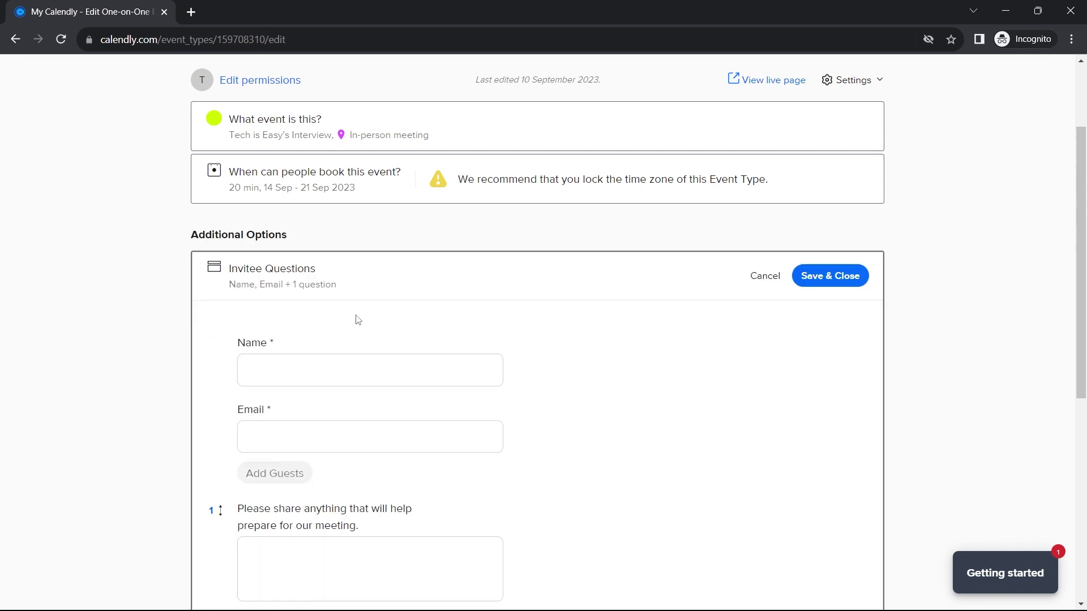
scroll(577, 274, "down", 2)
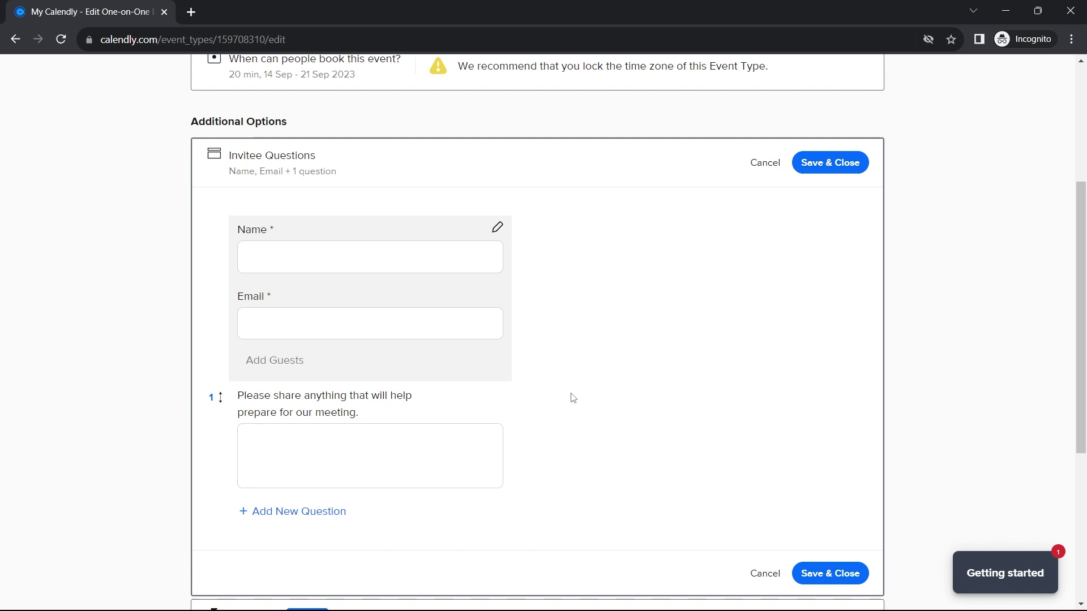
left_click(270, 517)
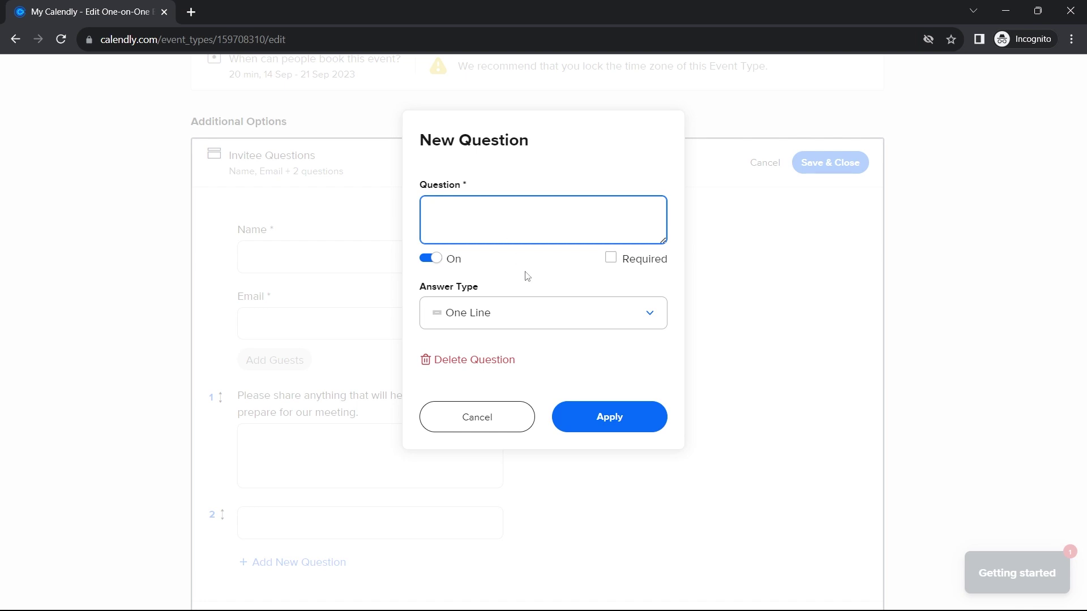
key("Escape")
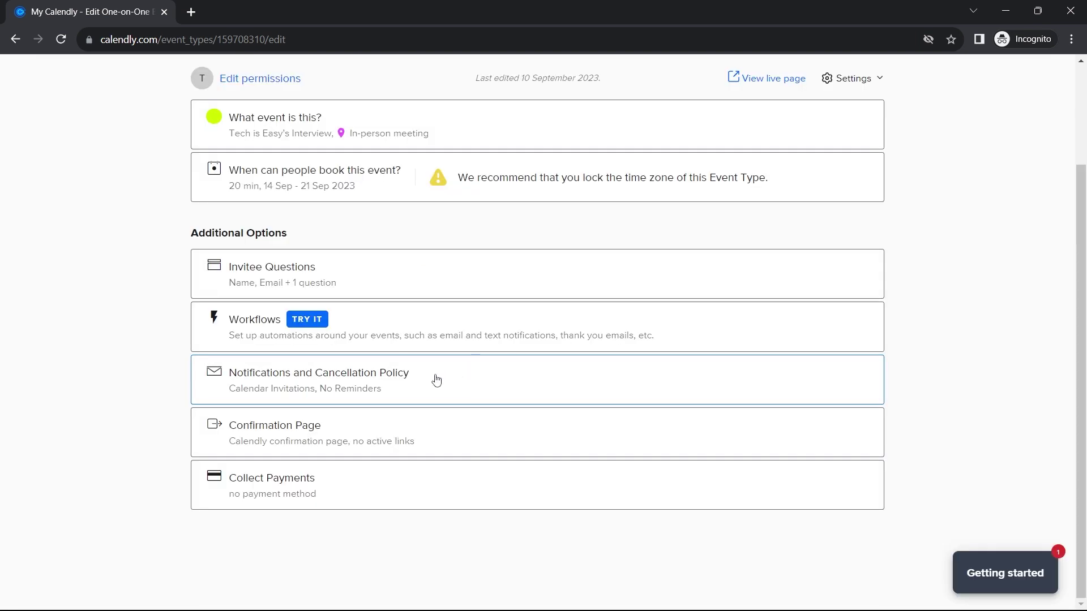
Turn on email reminders for invitees in Notifications and Cancellation Policy
left_click(402, 382)
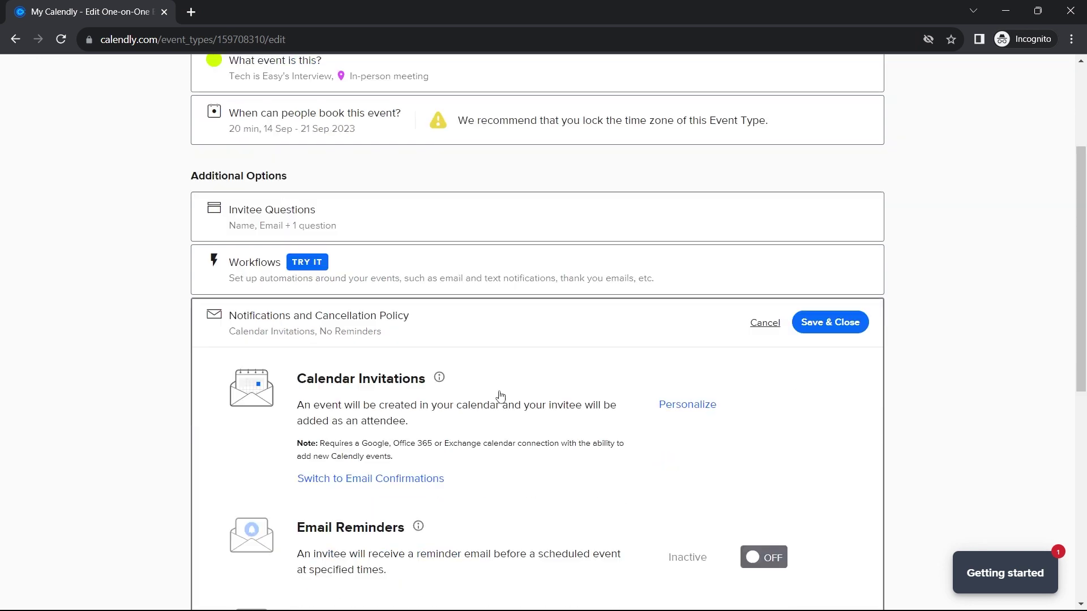
scroll(500, 394, "down", 2)
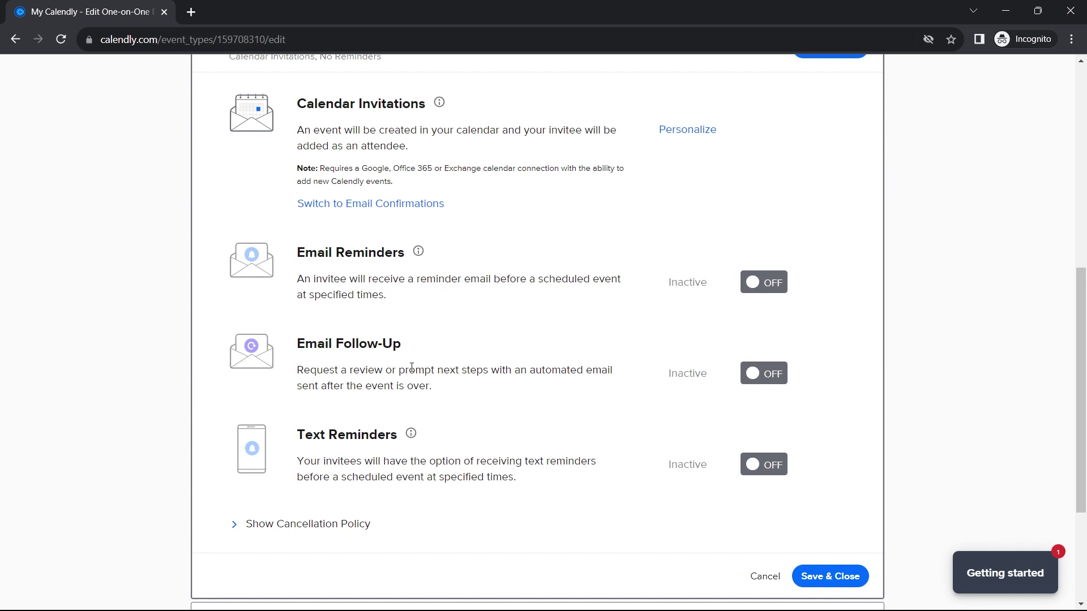
scroll(520, 278, "down", 2)
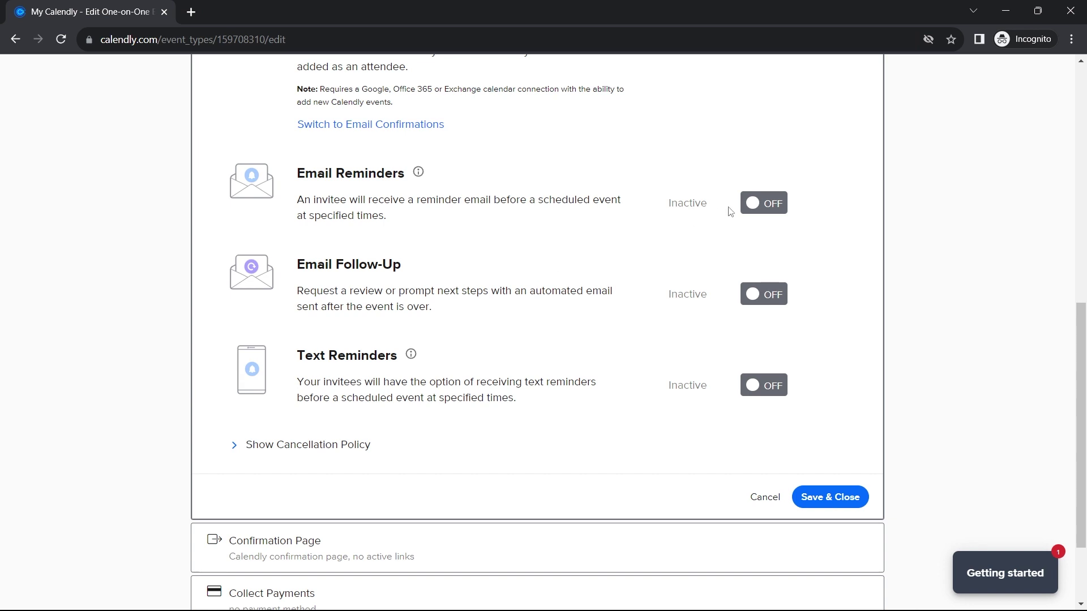
left_click(756, 205)
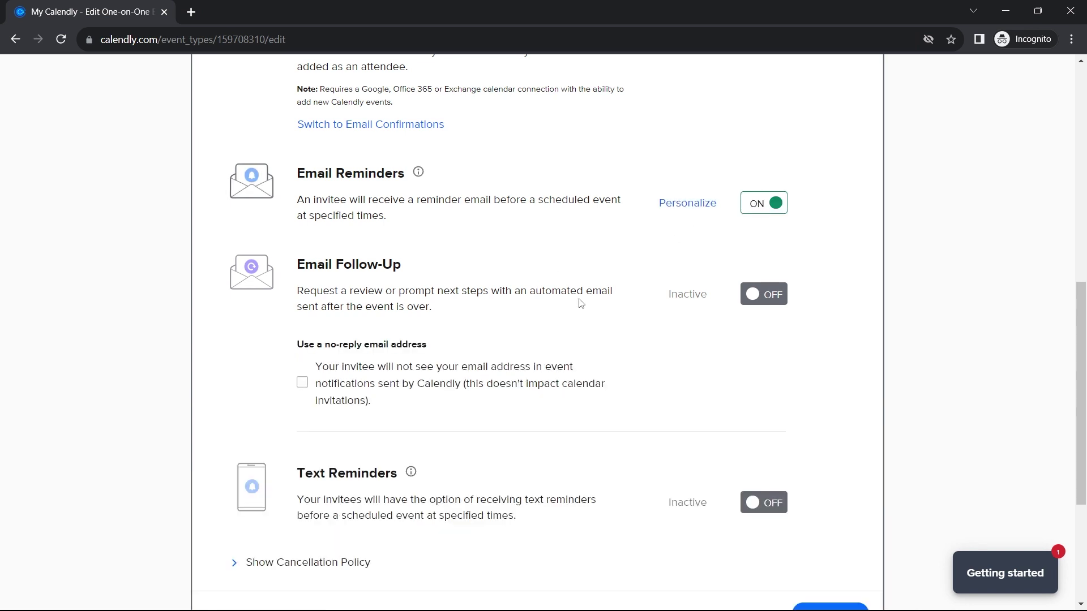
Reveal the cancellation policy field, click into it, and save the notification settings
scroll(579, 303, "down", 2)
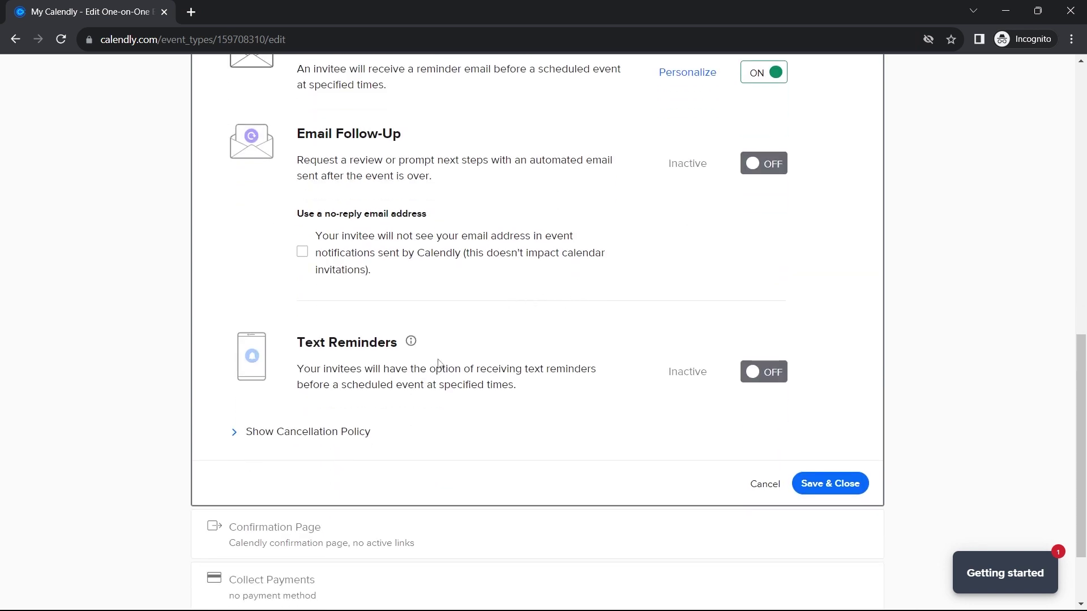
left_click(238, 435)
scroll(414, 433, "down", 2)
left_click(331, 382)
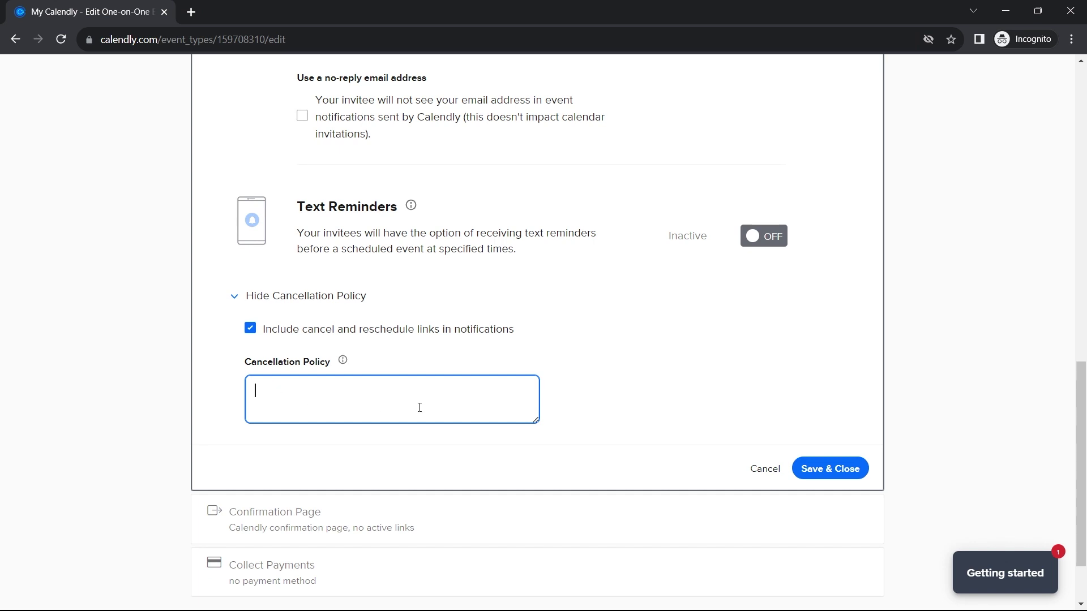
left_click(814, 464)
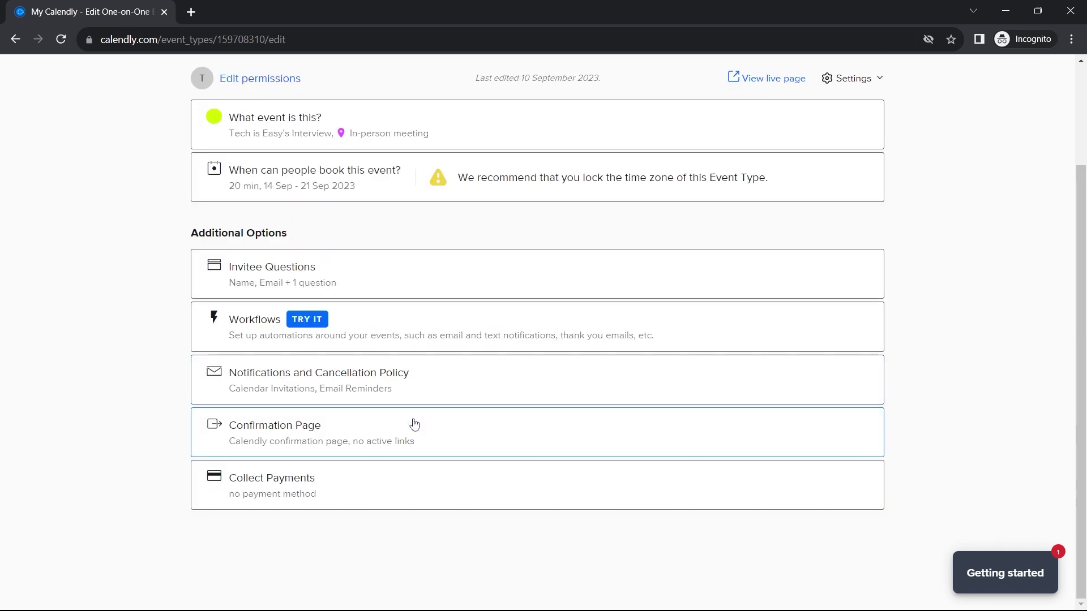
left_click(357, 438)
scroll(462, 457, "down", 5)
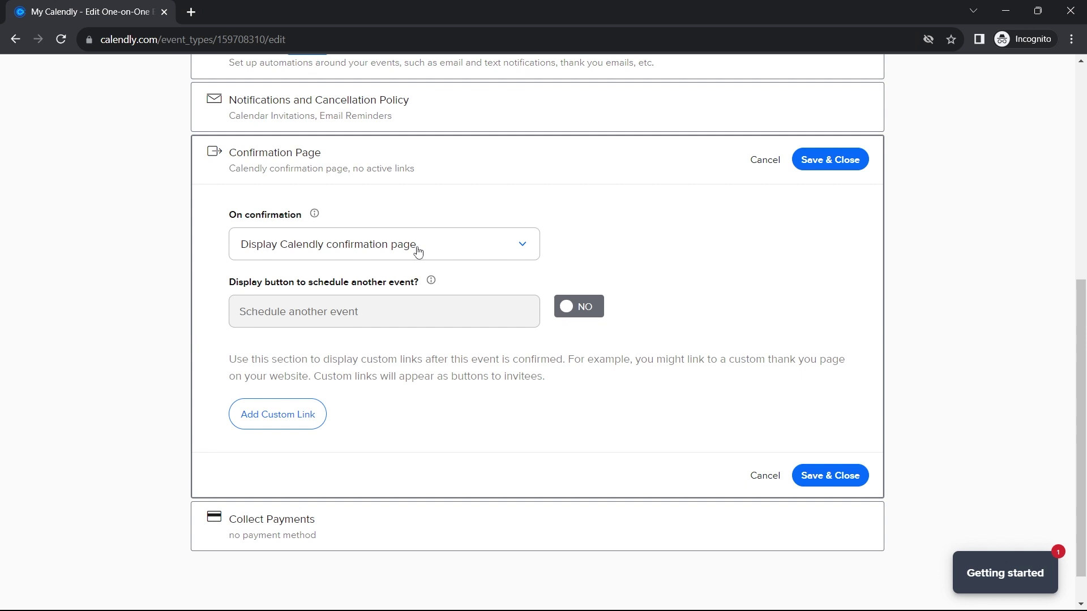
left_click(526, 249)
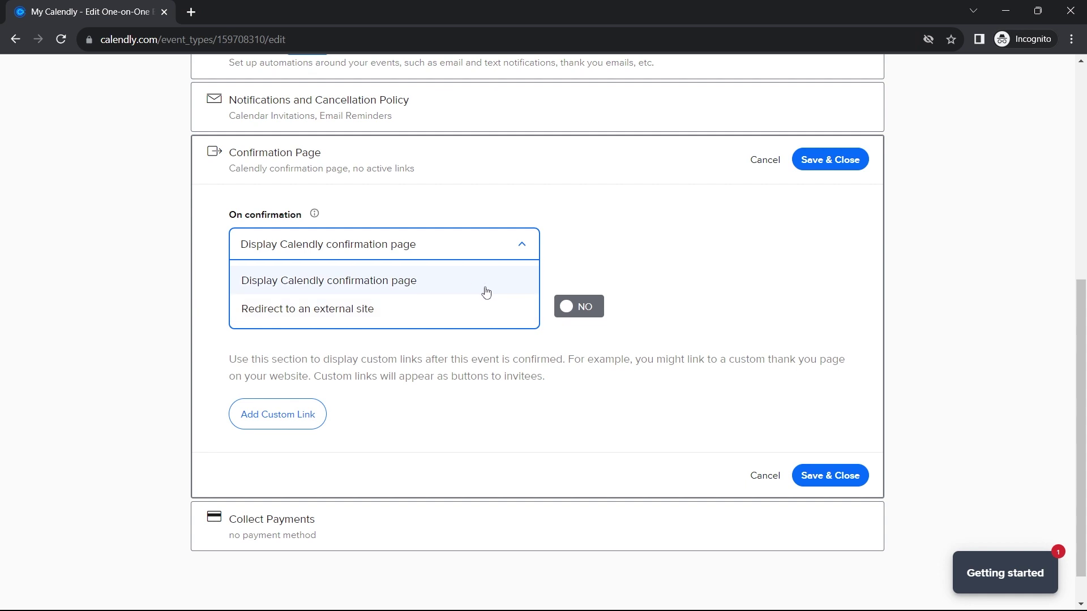
left_click(830, 160)
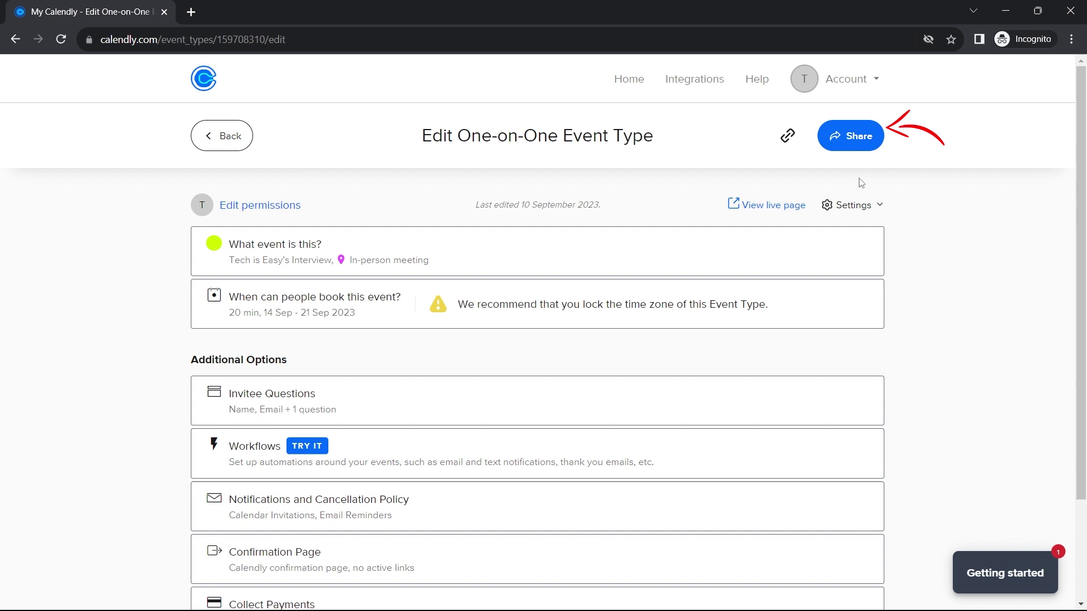
Copy the interview's scheduling link and look at the email-times and website-embed sharing options
left_click(854, 140)
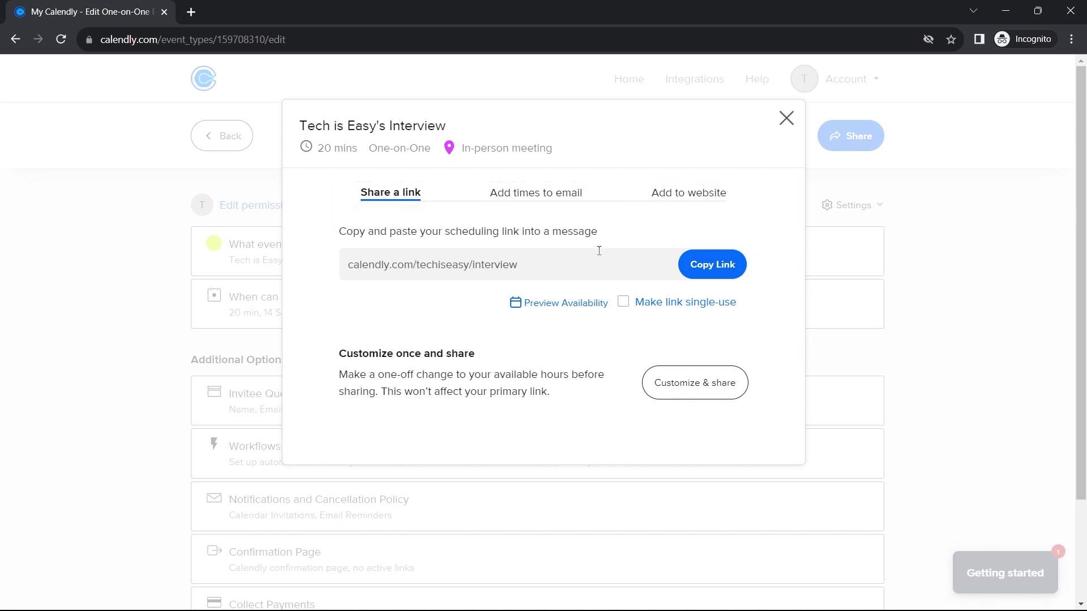
left_click(730, 261)
left_click(532, 201)
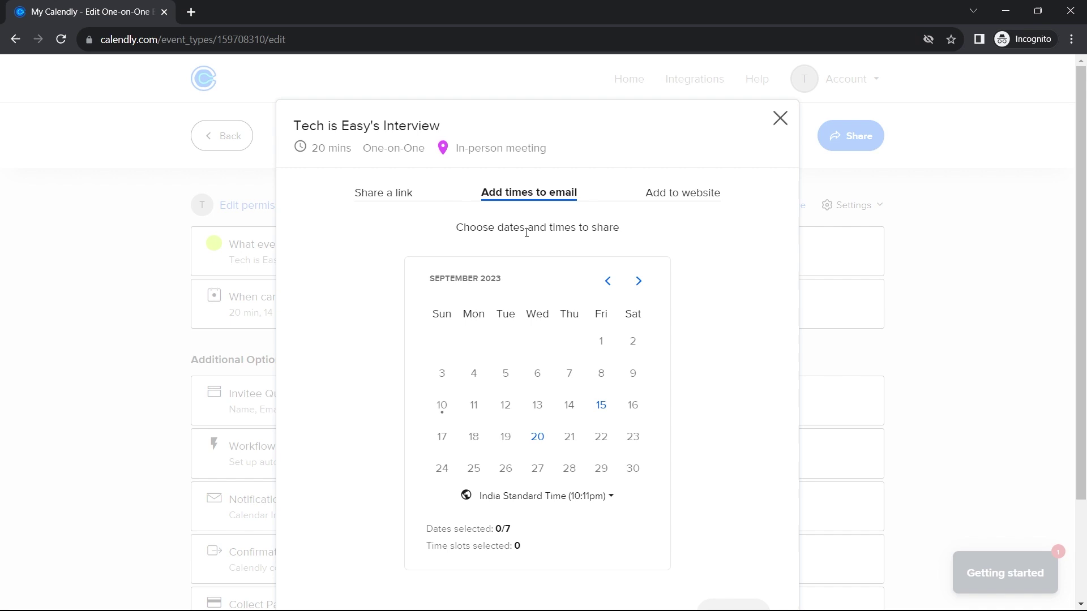
left_click(681, 194)
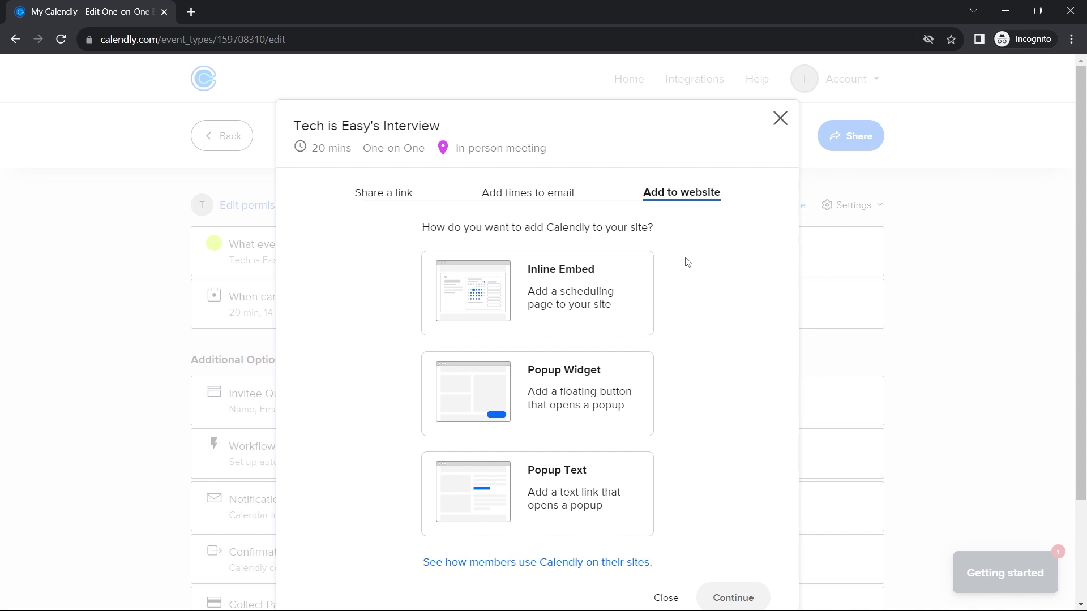
key("Escape")
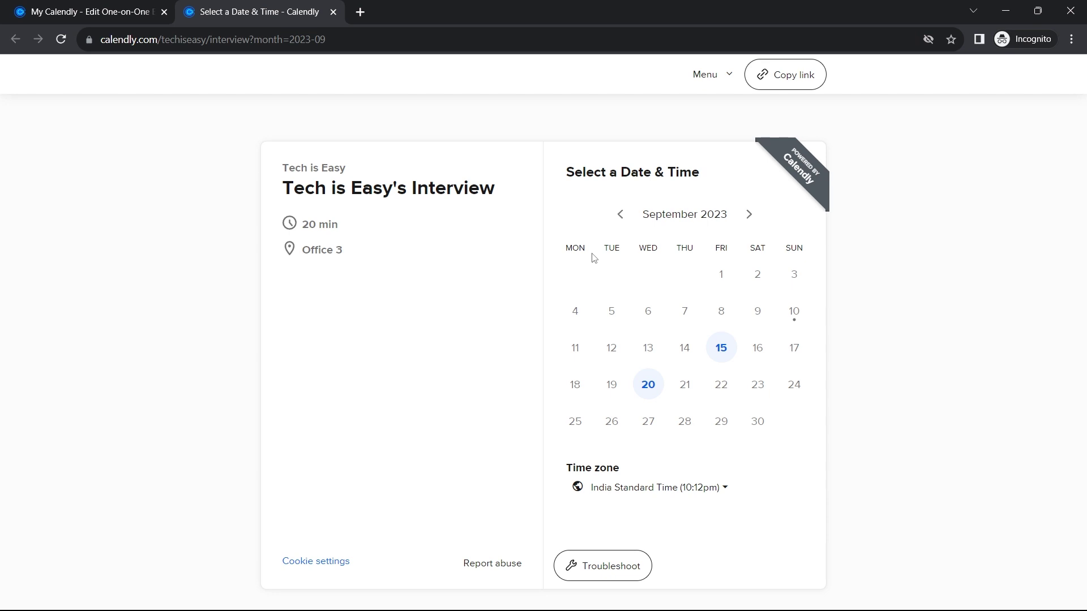
left_click_drag(344, 188, 364, 188)
left_click(335, 226)
left_click(721, 349)
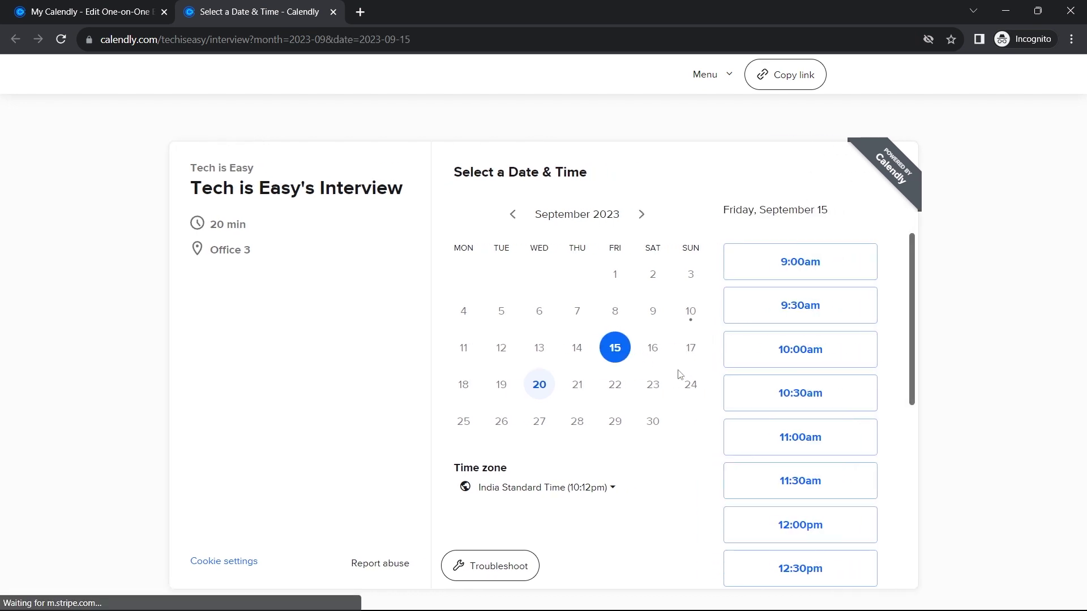
left_click(539, 385)
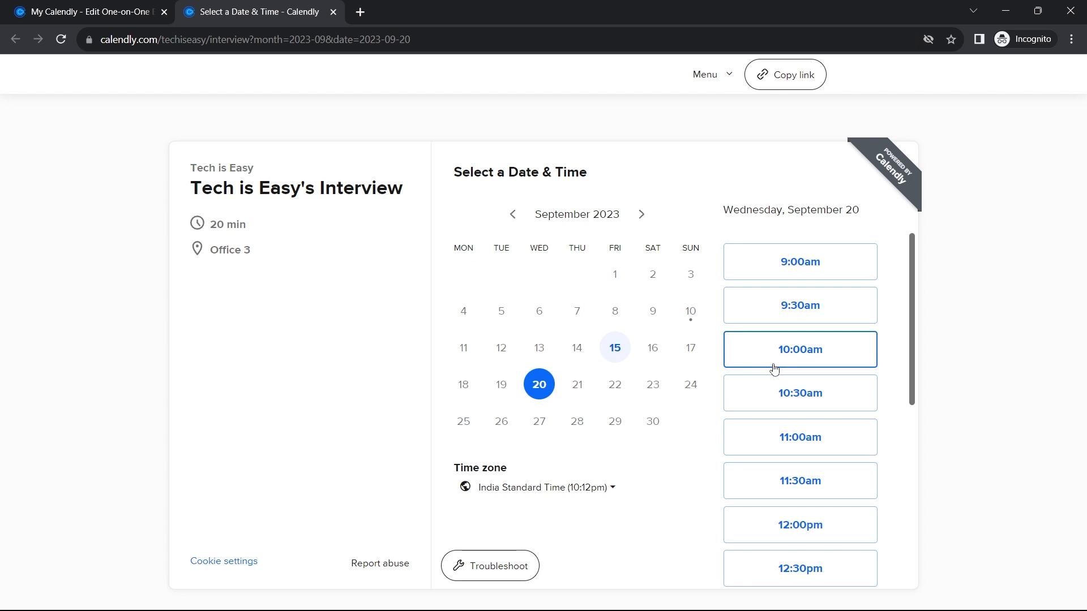
scroll(774, 369, "down", 6)
scroll(775, 369, "up", 6)
scroll(782, 357, "down", 6)
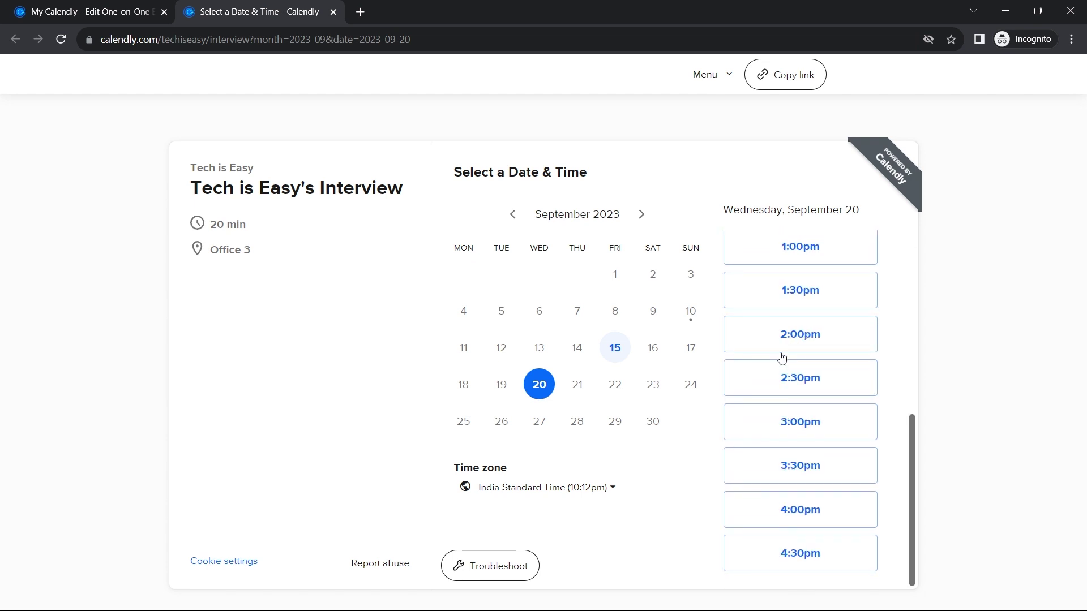
key("ctrl+w")
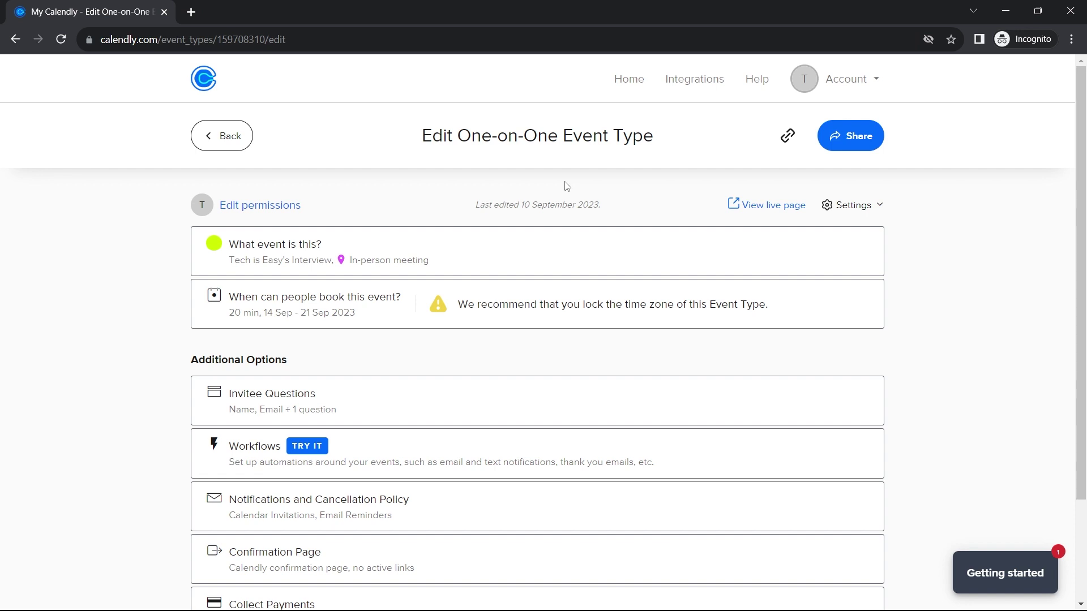
Go to account Settings, check Branding, then save the My link booking URL page
left_click(845, 85)
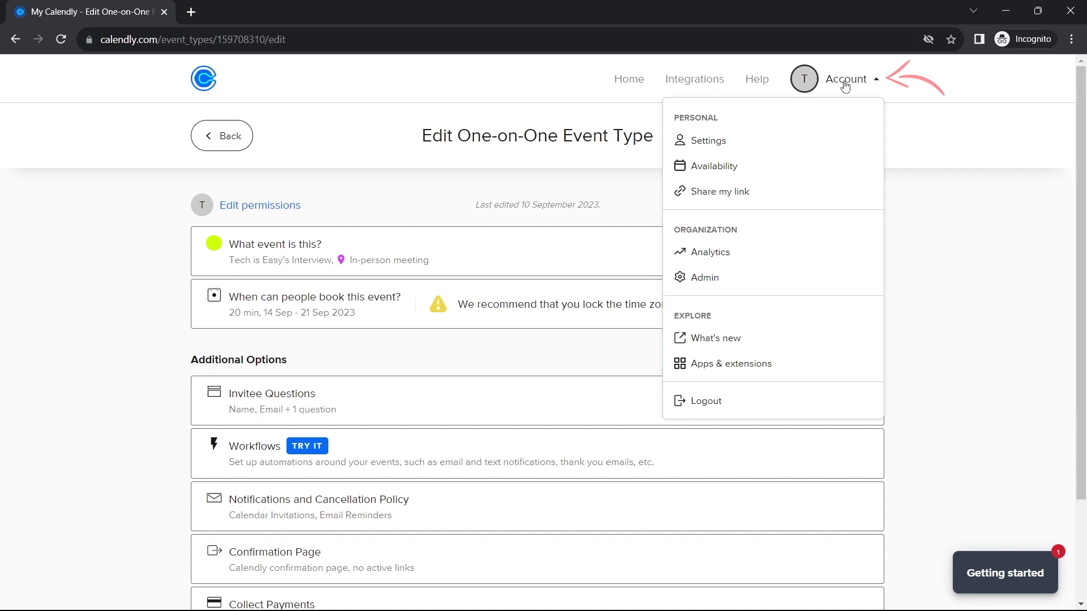
left_click(703, 148)
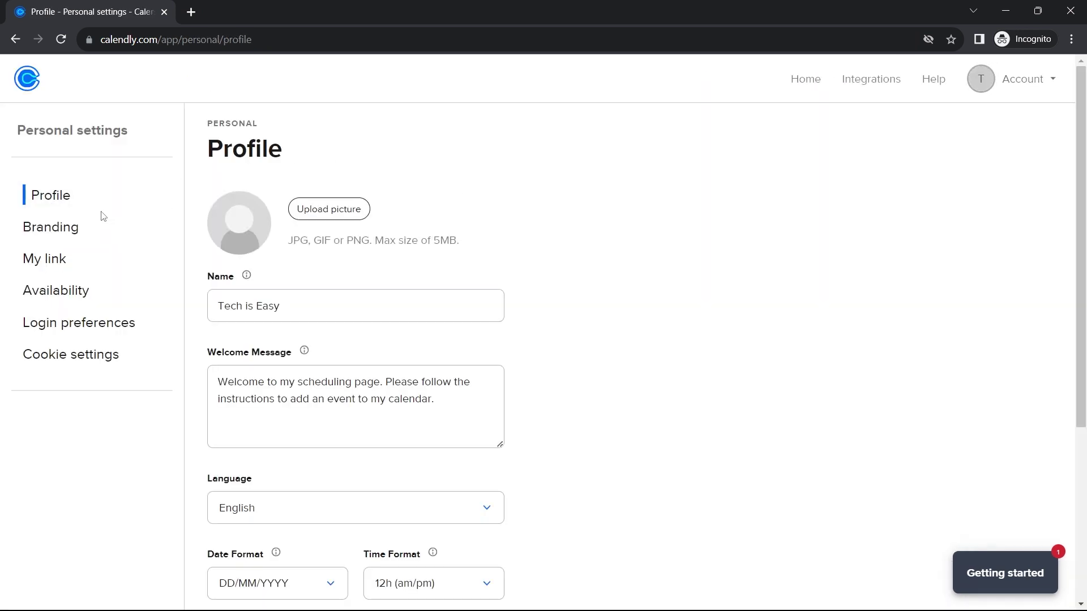
left_click(79, 232)
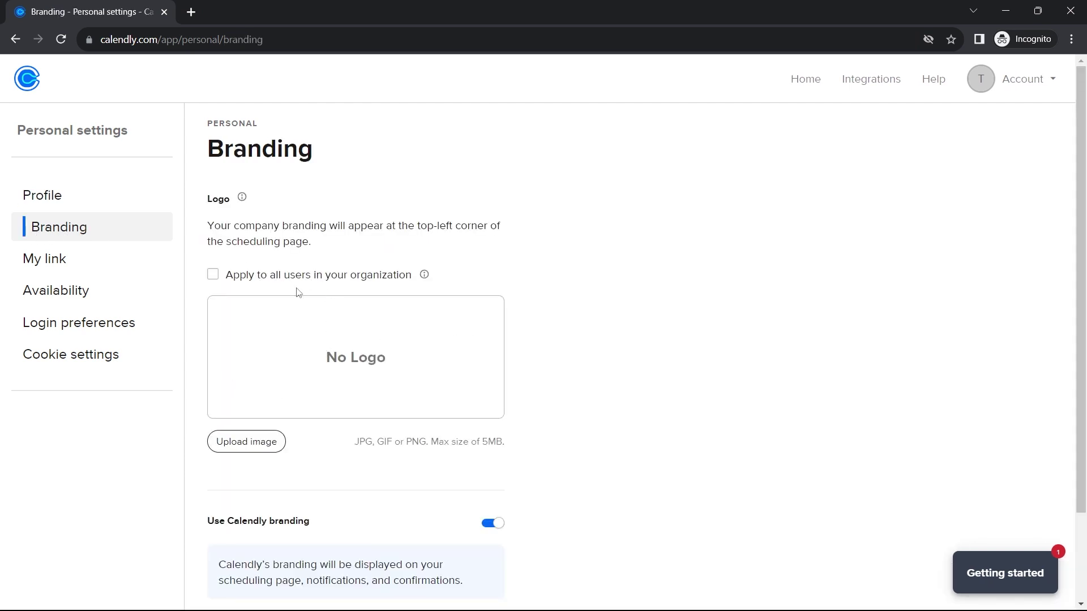
left_click(138, 266)
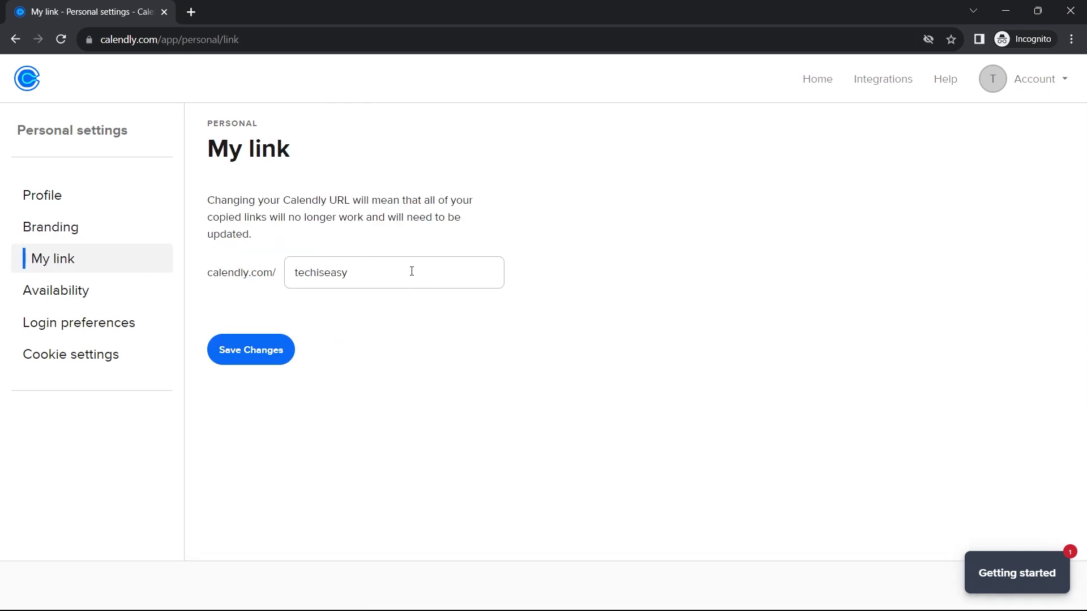
left_click(281, 351)
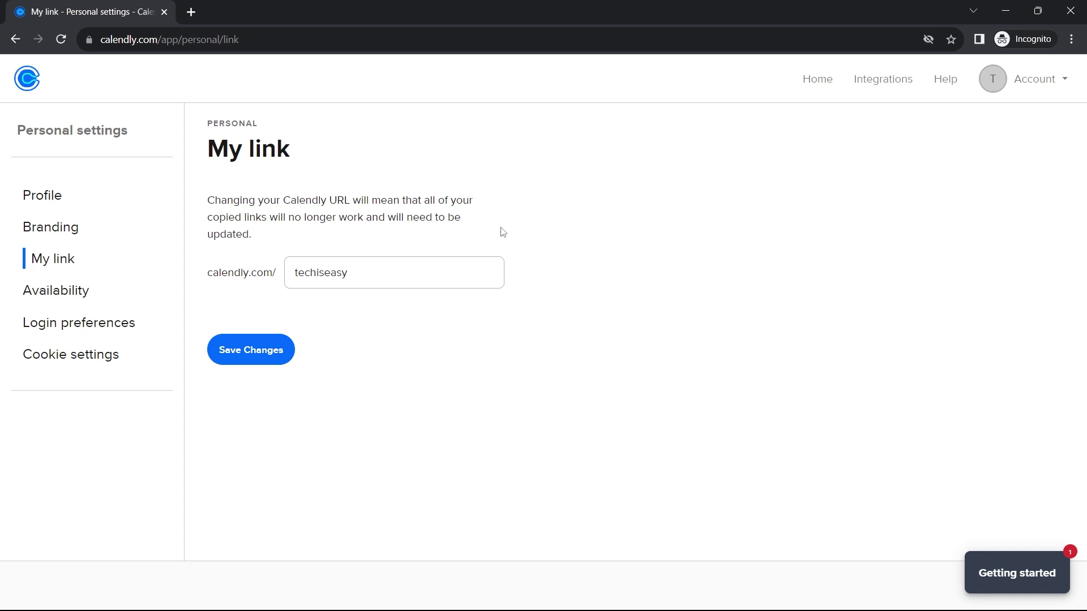
Review the account's Analytics page, then go back to the Event Types home page
left_click(1015, 85)
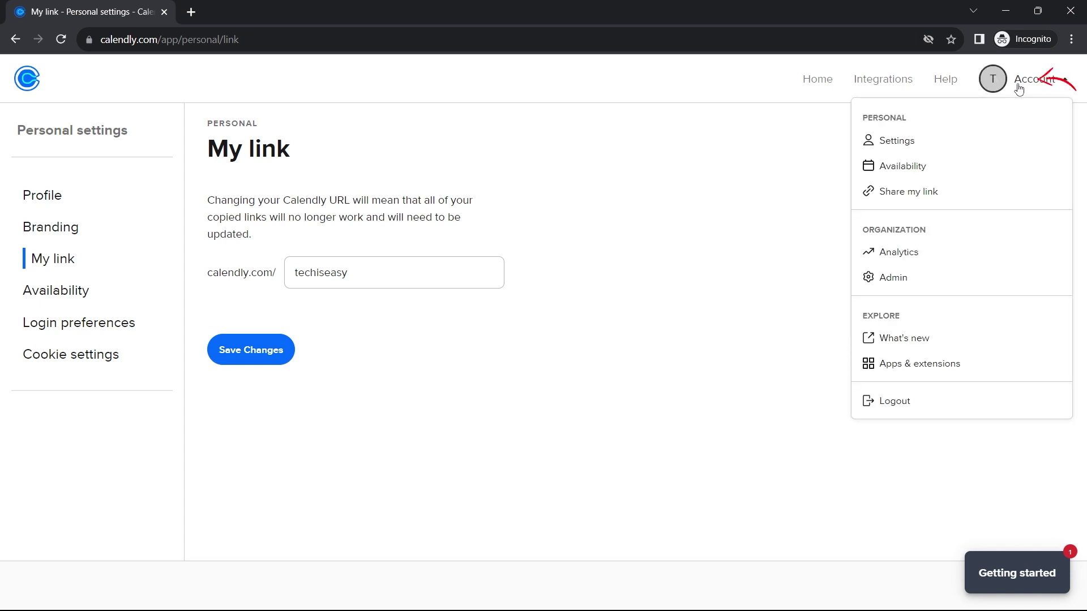
left_click(881, 253)
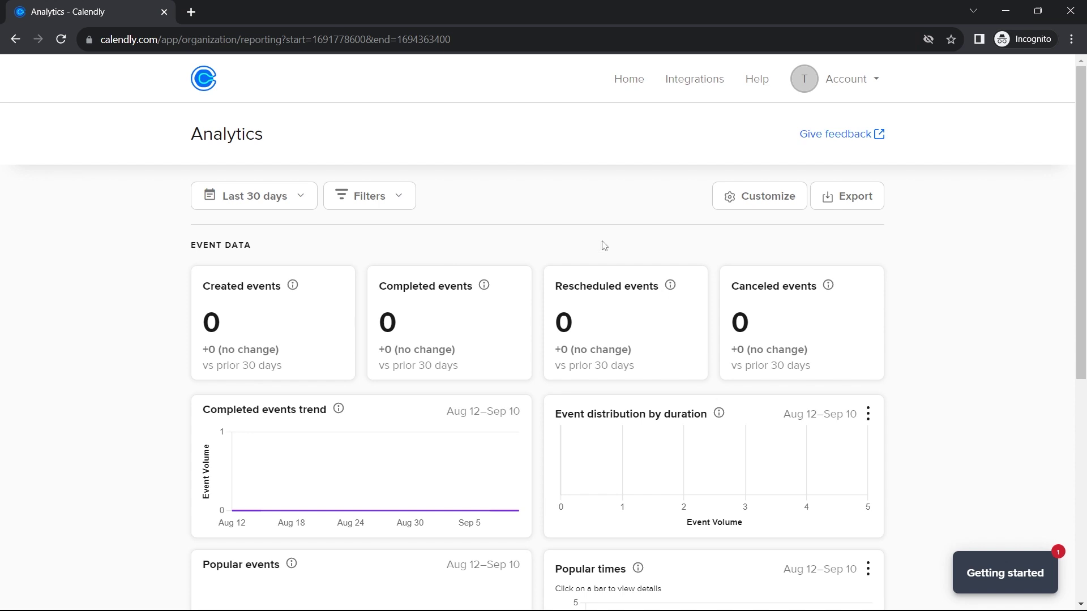
scroll(604, 246, "down", 7)
scroll(604, 245, "up", 7)
key("alt+Left")
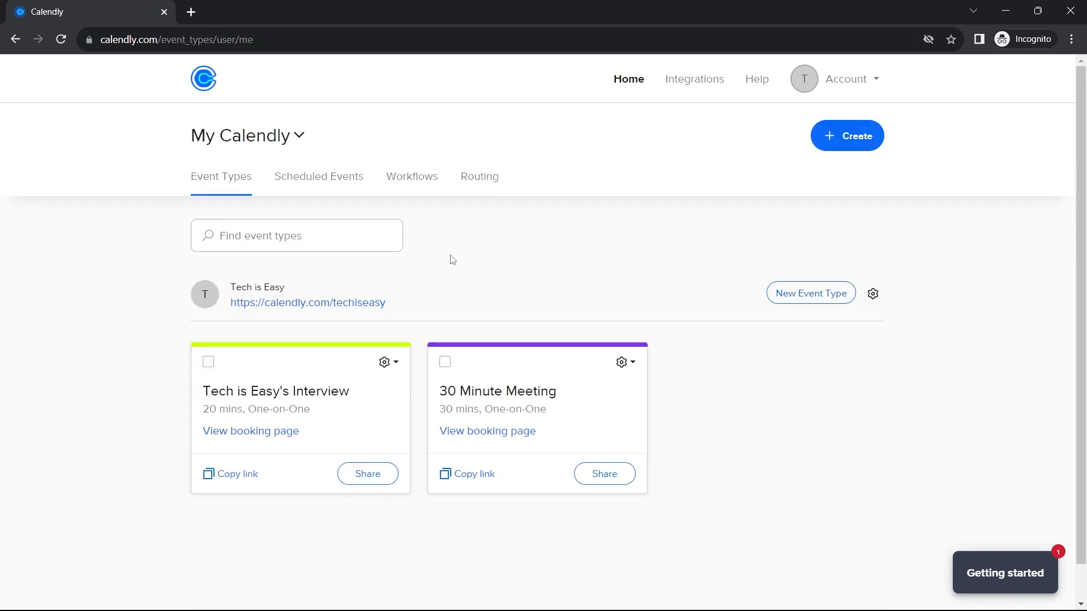